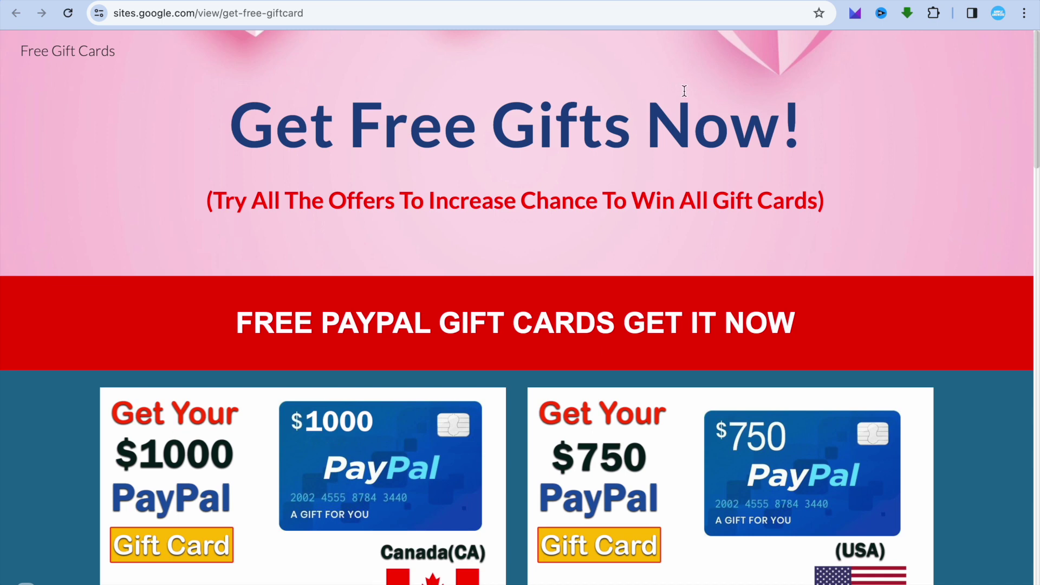
Switch to CPAGrip and filter the My Offers list to the country Jamaica
left_click(757, 4)
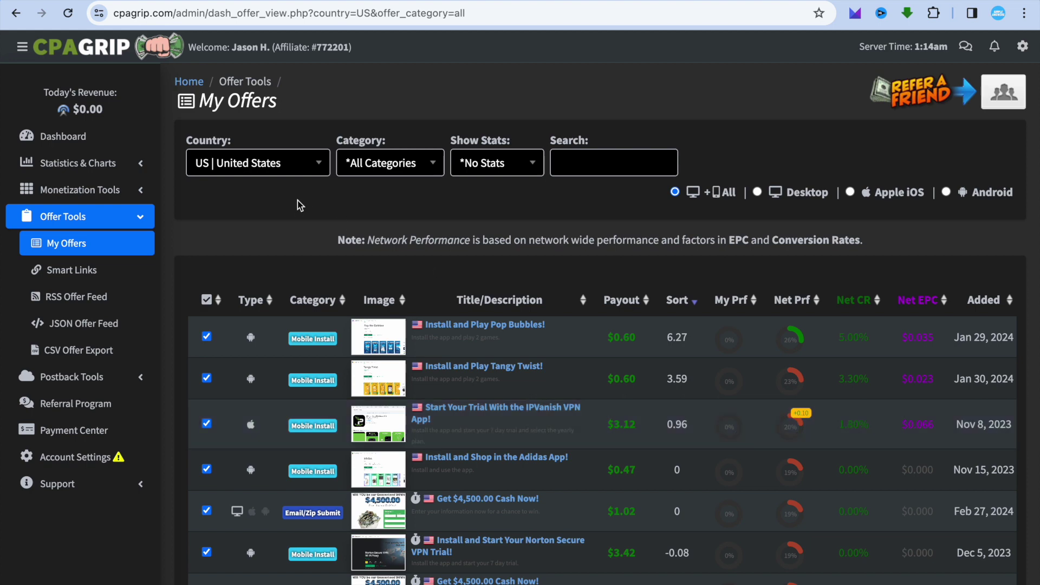
left_click(290, 168)
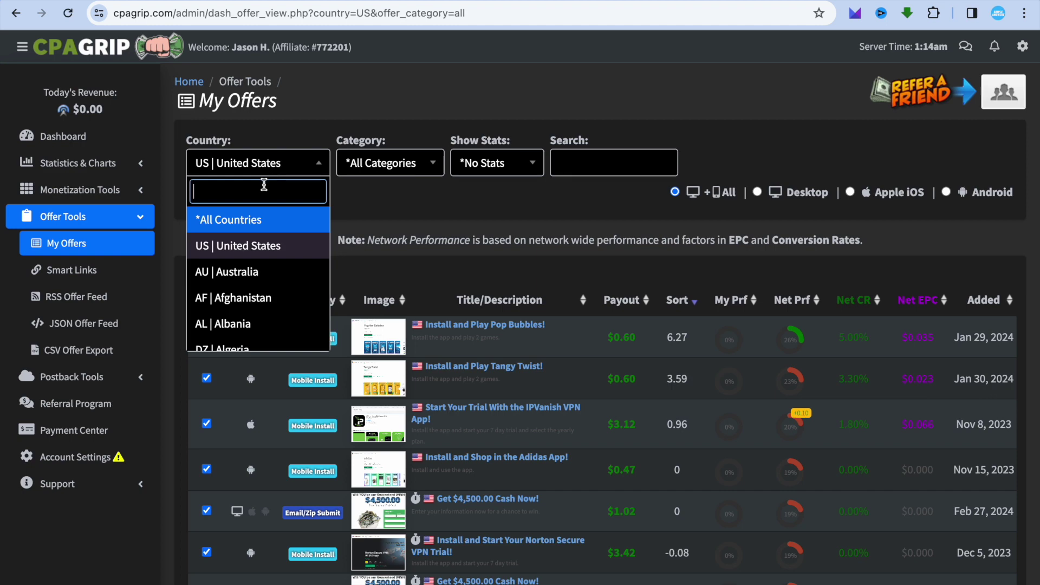
type("jam")
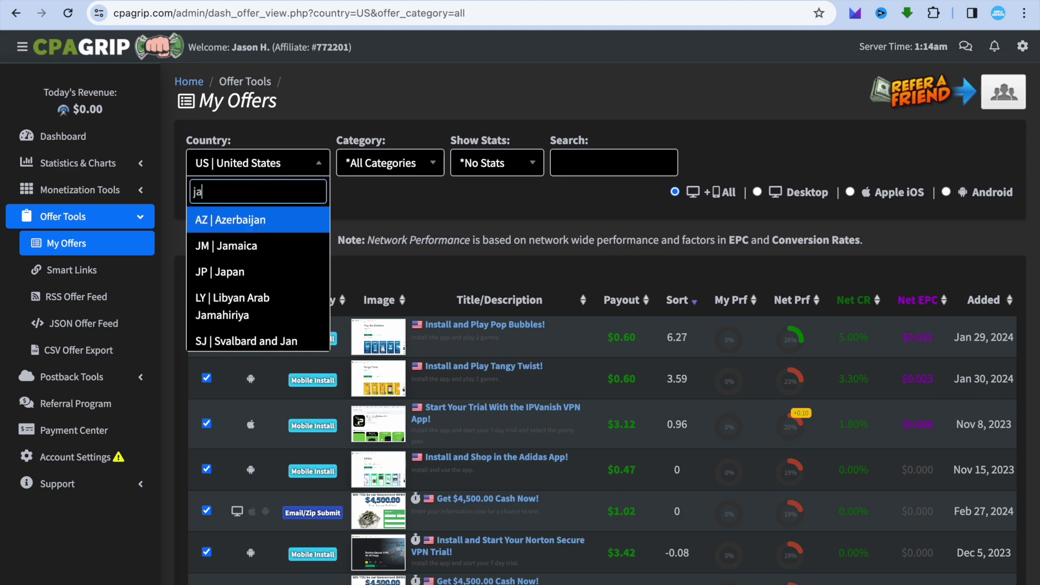
left_click(283, 219)
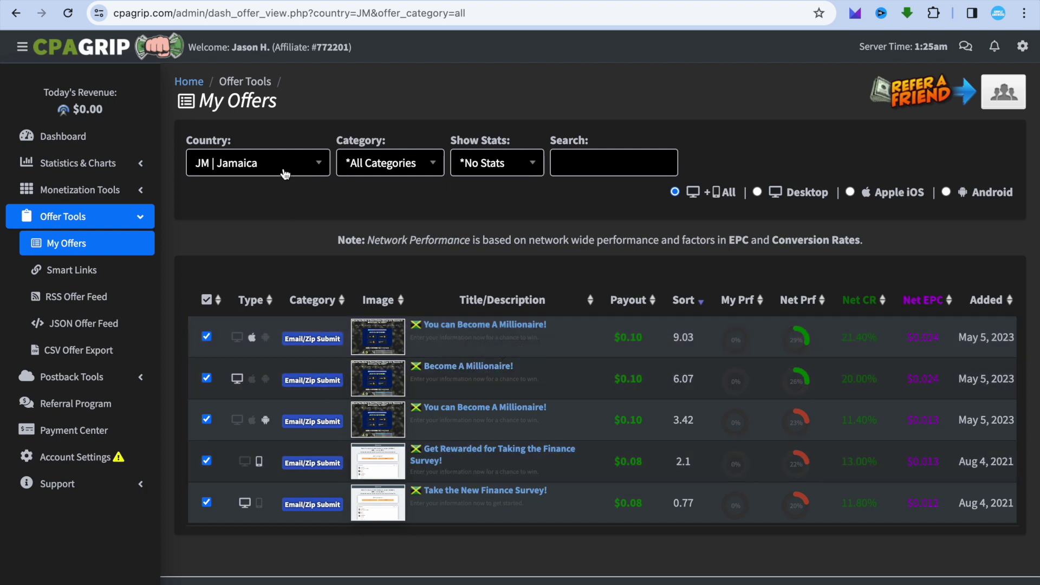
Change the country filter of the offers list to United States
left_click(284, 172)
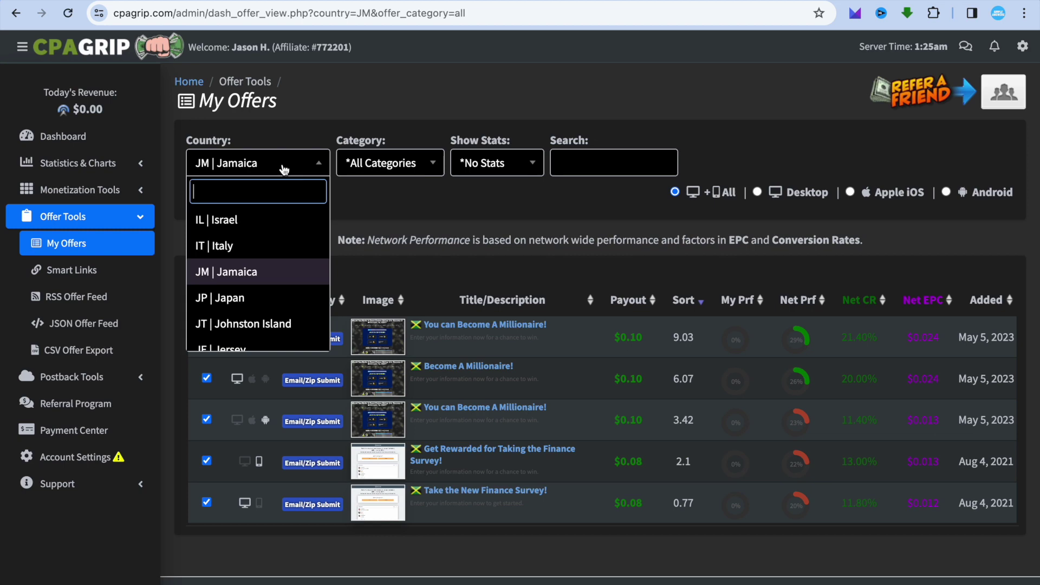
type("uni")
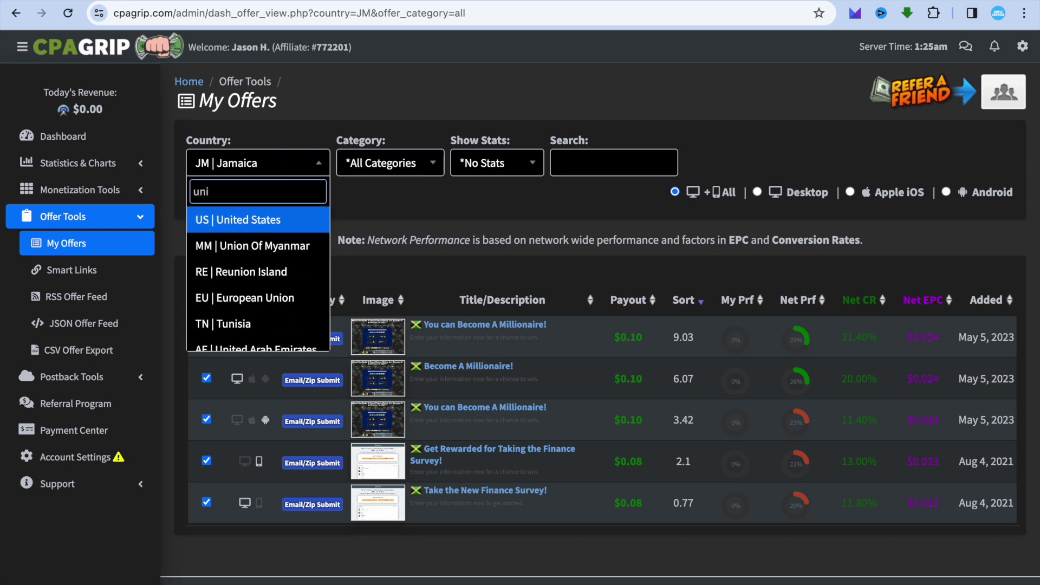
left_click(238, 219)
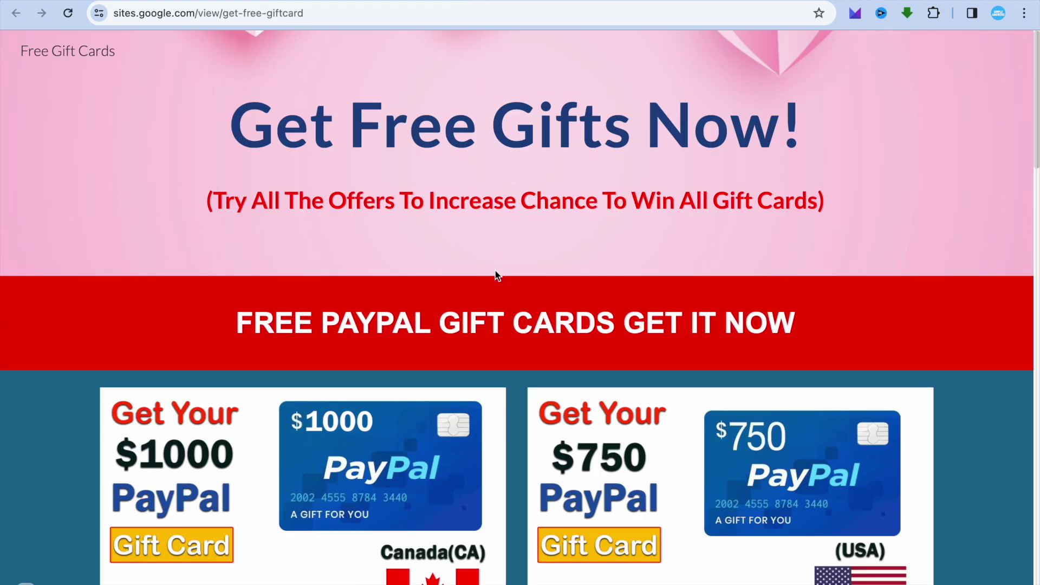
Examine how the PayPal and Shein gift card offers are laid out on the example Free Gift Cards site
scroll(496, 275, "down", 4)
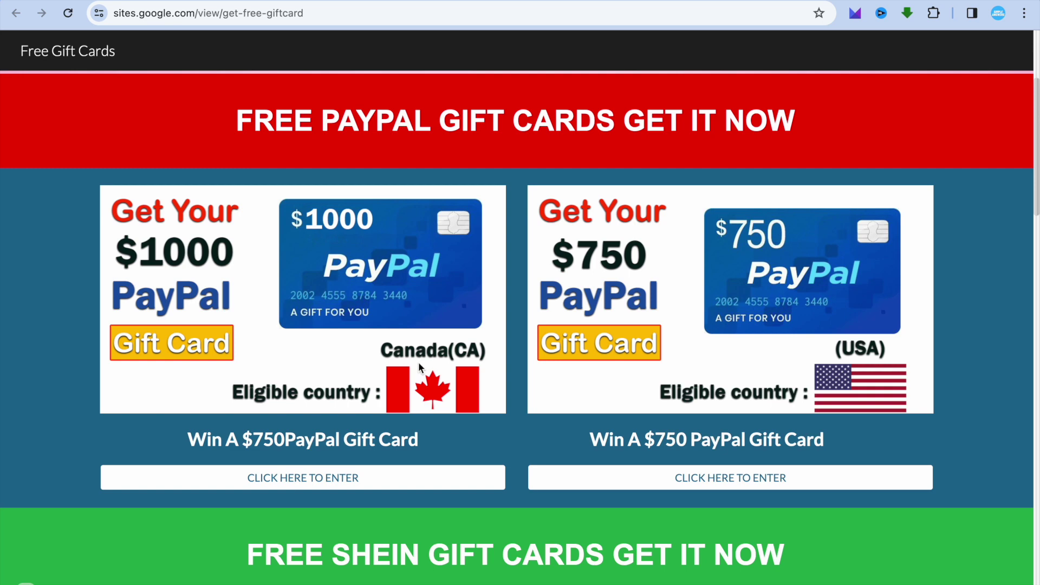
scroll(512, 404, "down", 5)
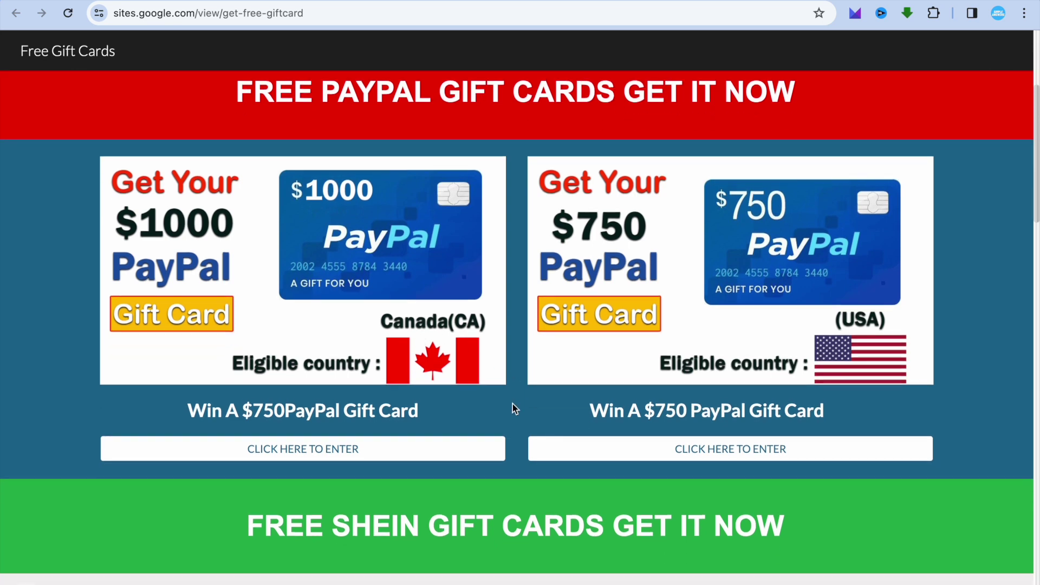
scroll(513, 407, "down", 2)
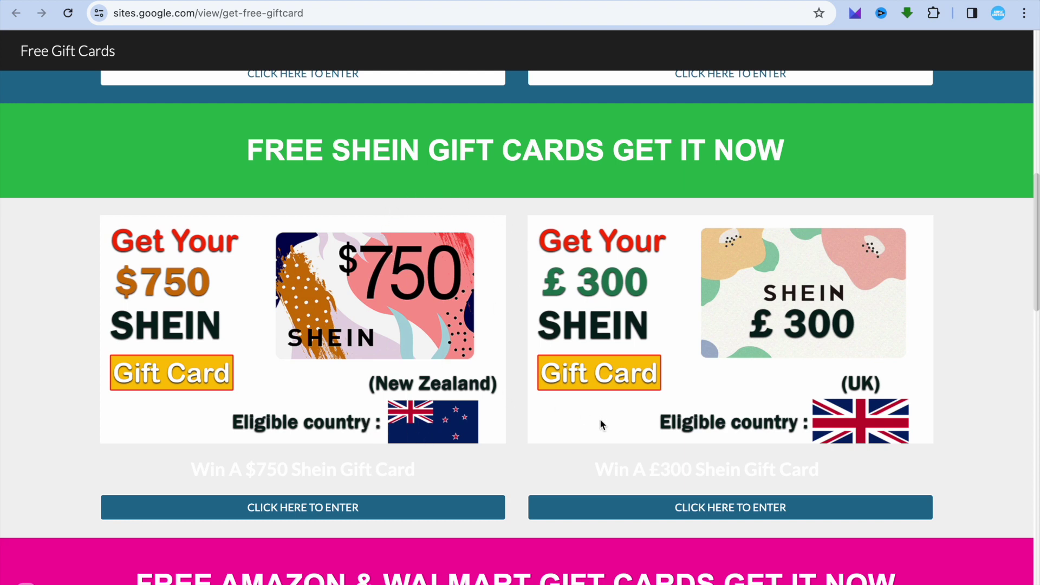
scroll(600, 424, "up", 7)
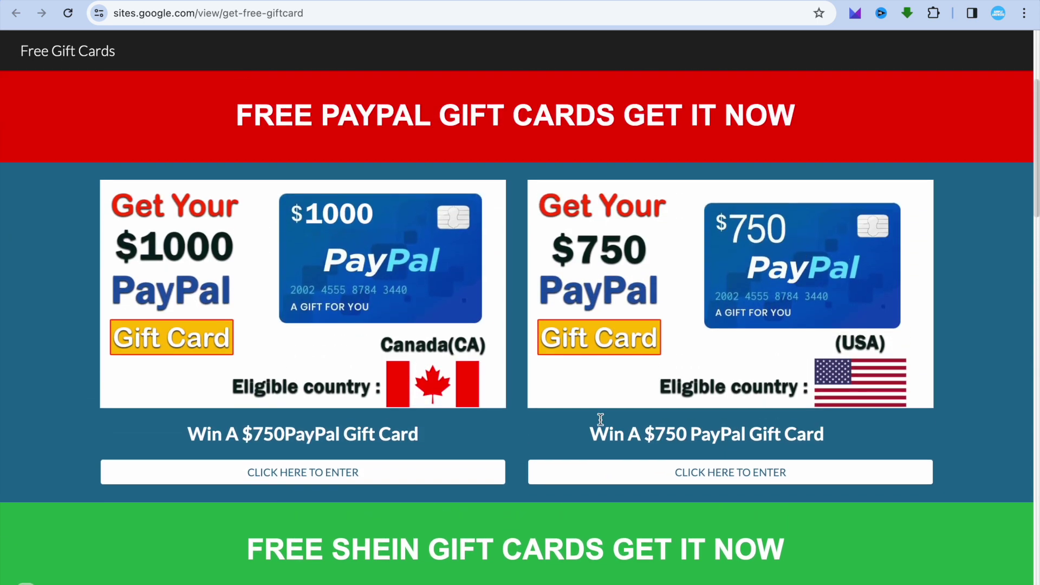
scroll(600, 420, "up", 4)
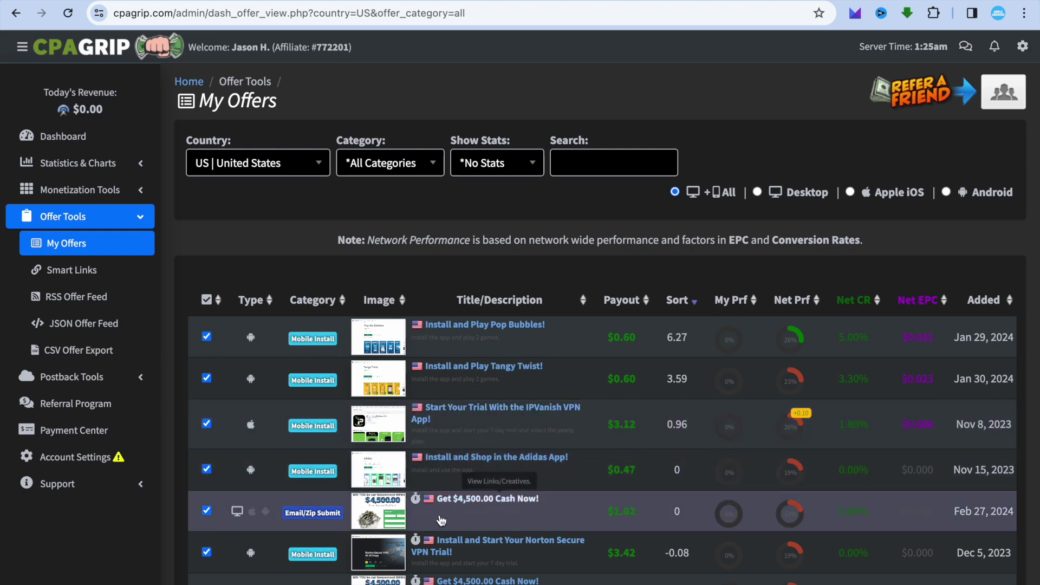
Open the desktop offer "Get $4,500.00 Cash Now!" in CPAGrip and copy its tracking link
left_click(467, 511)
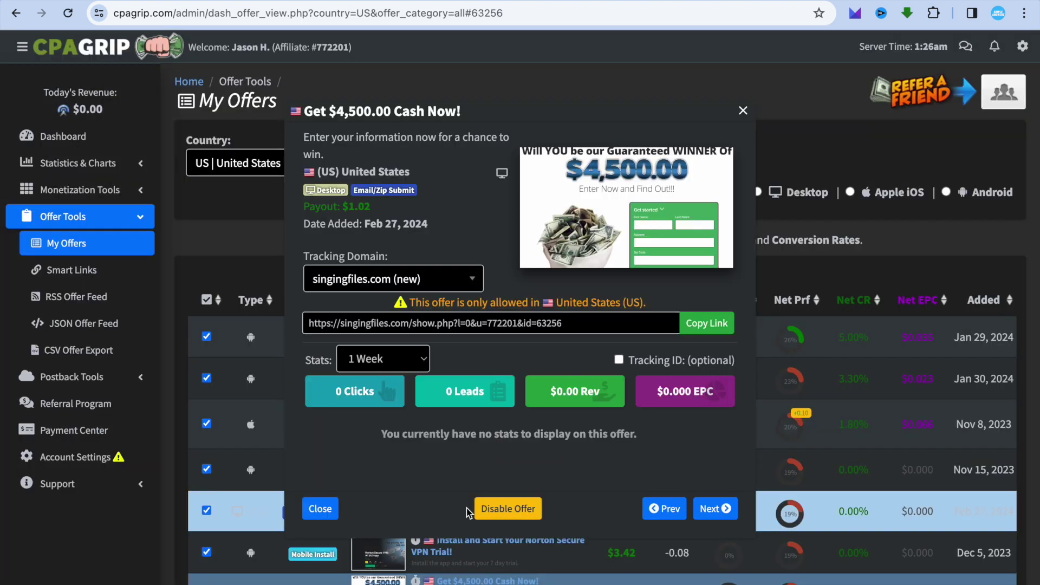
left_click(696, 328)
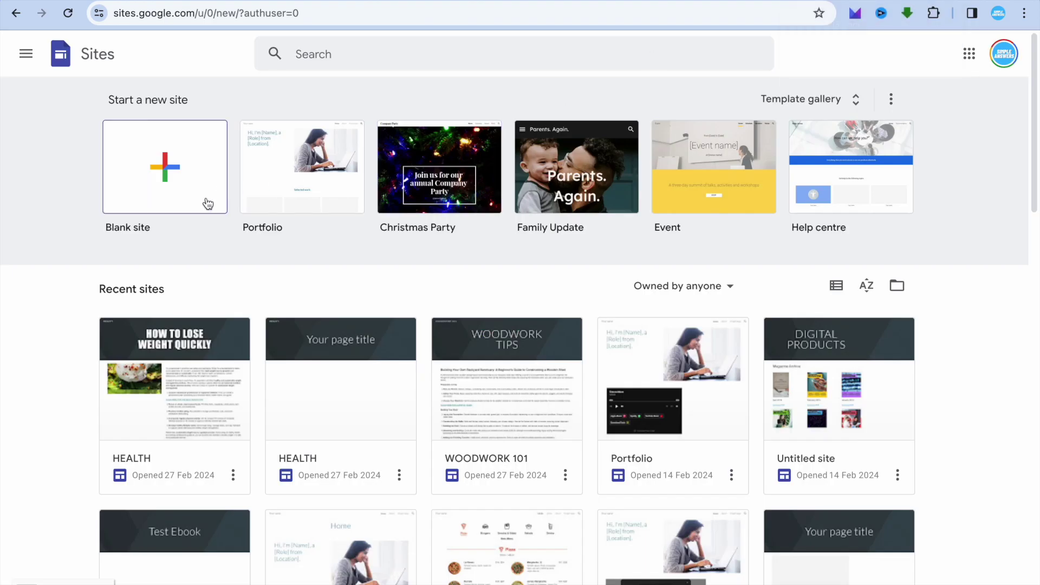
Create a blank site in Google Sites and replace the page title with "FREE OFFERS"
left_click(174, 181)
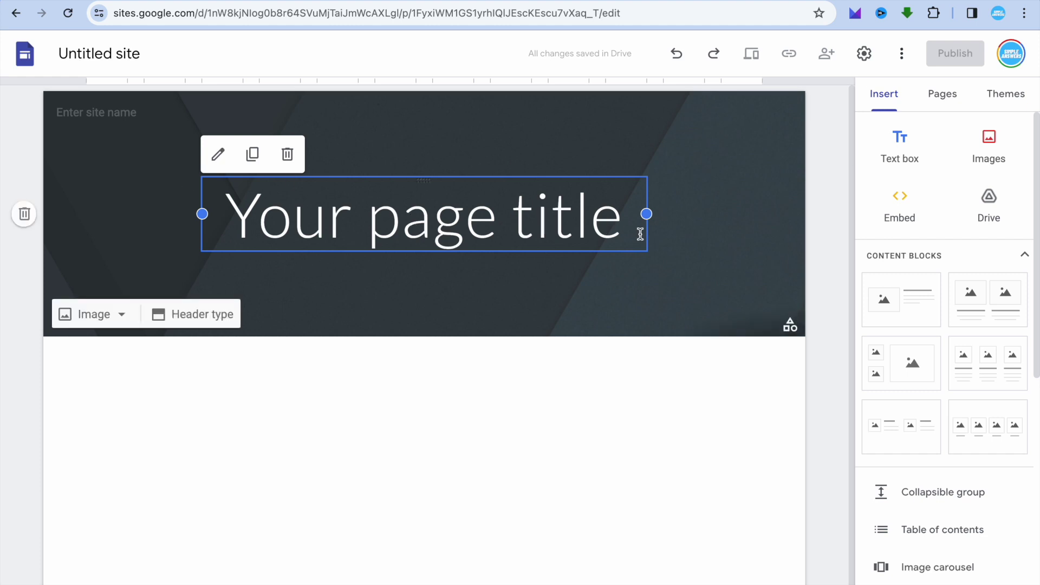
left_click_drag(624, 233, 229, 209)
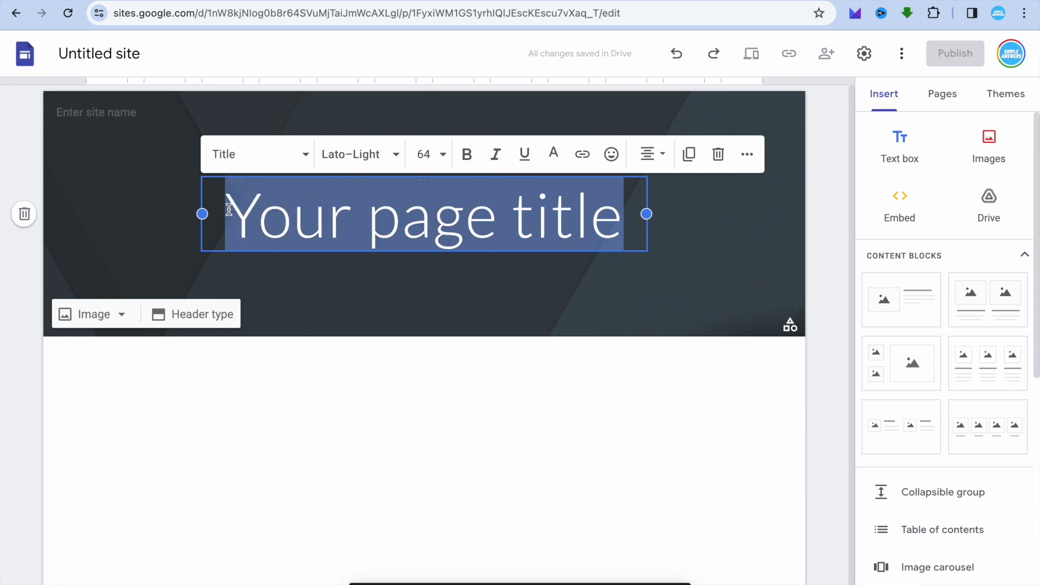
type("FREE ")
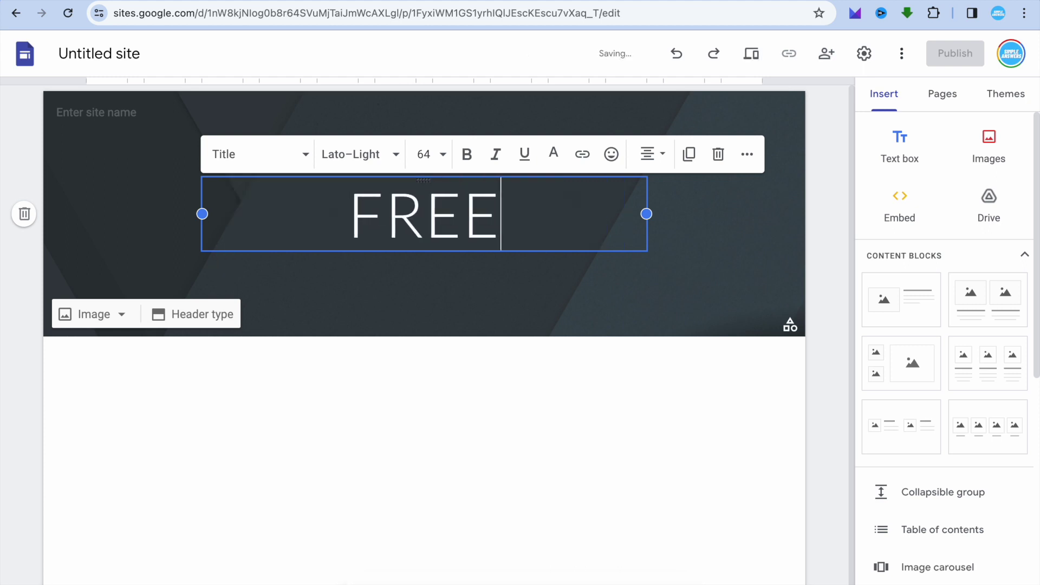
type("OFFERS")
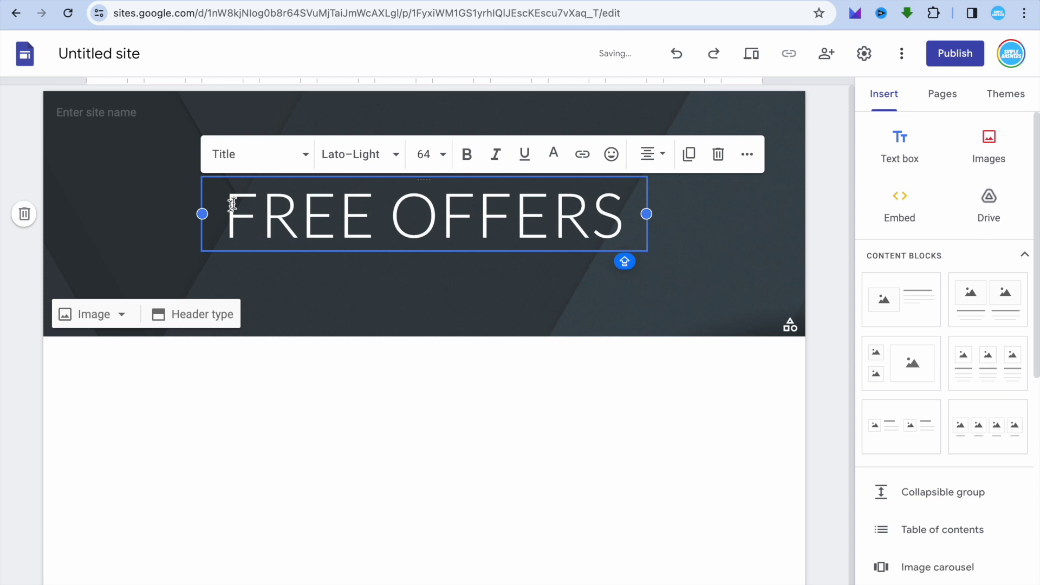
Set the font of the whole page title to Impact
left_click(389, 157)
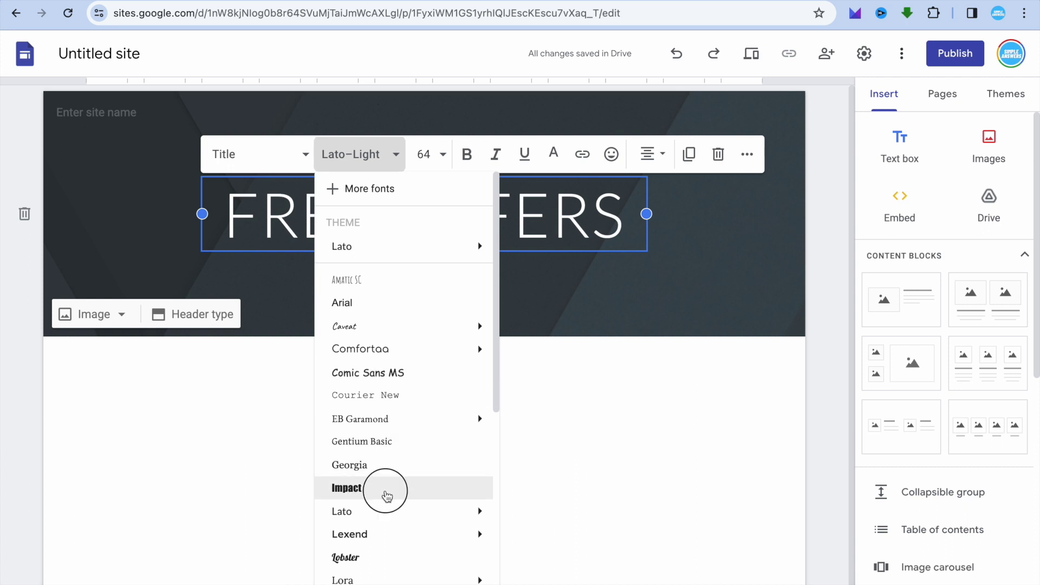
left_click(385, 494)
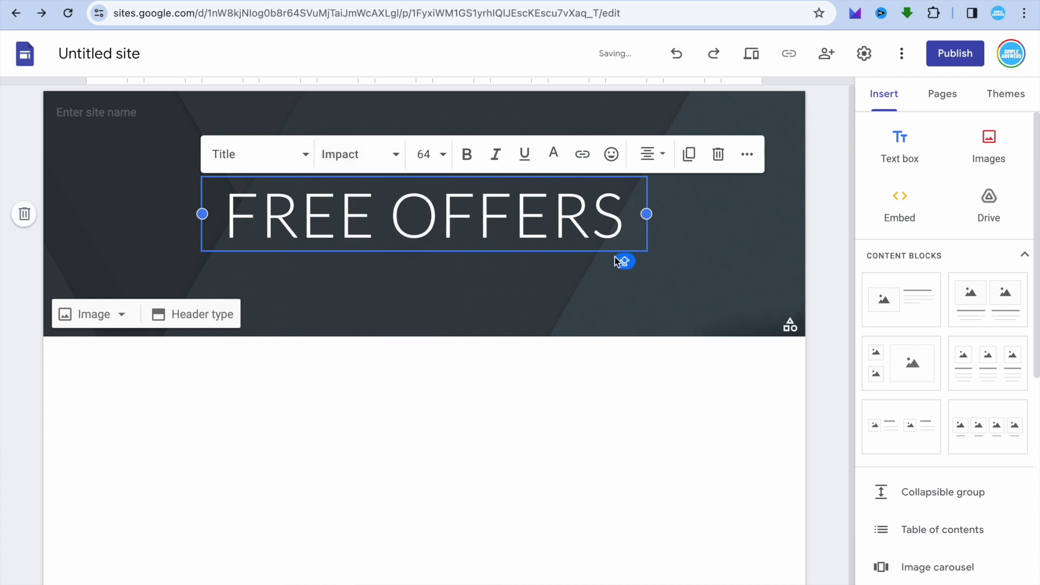
left_click_drag(624, 238, 228, 212)
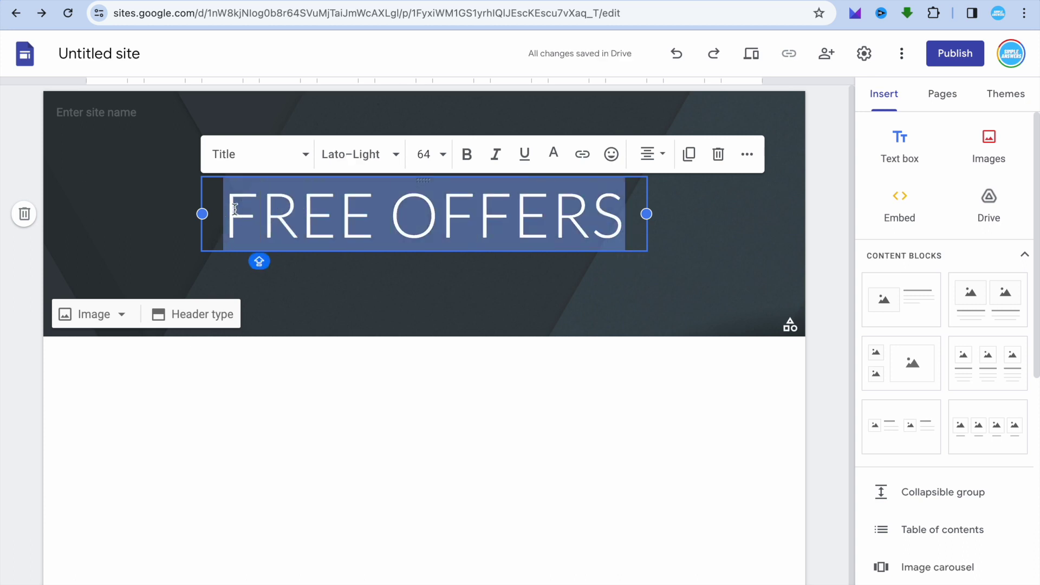
left_click(379, 158)
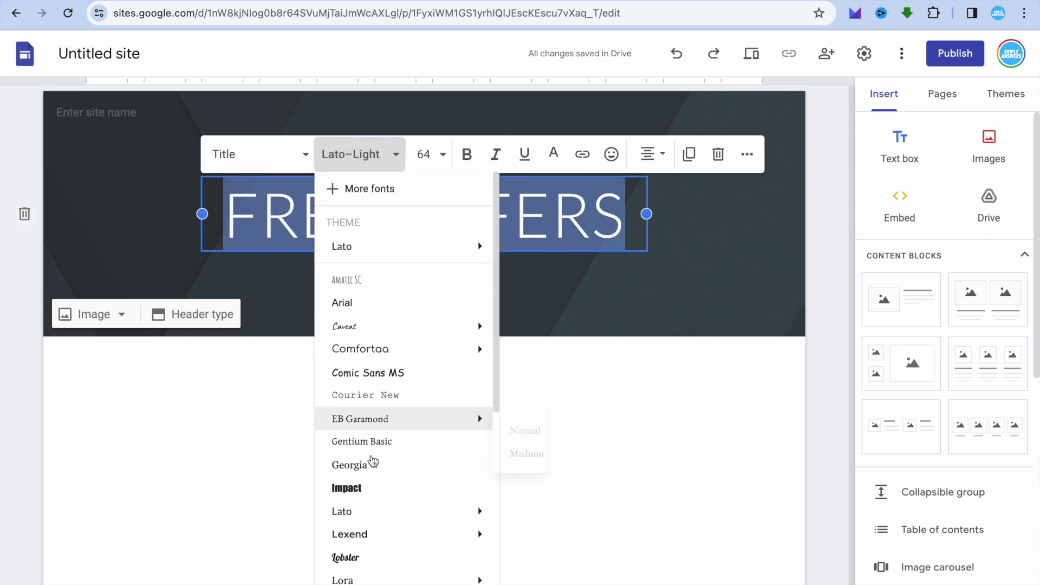
left_click(372, 487)
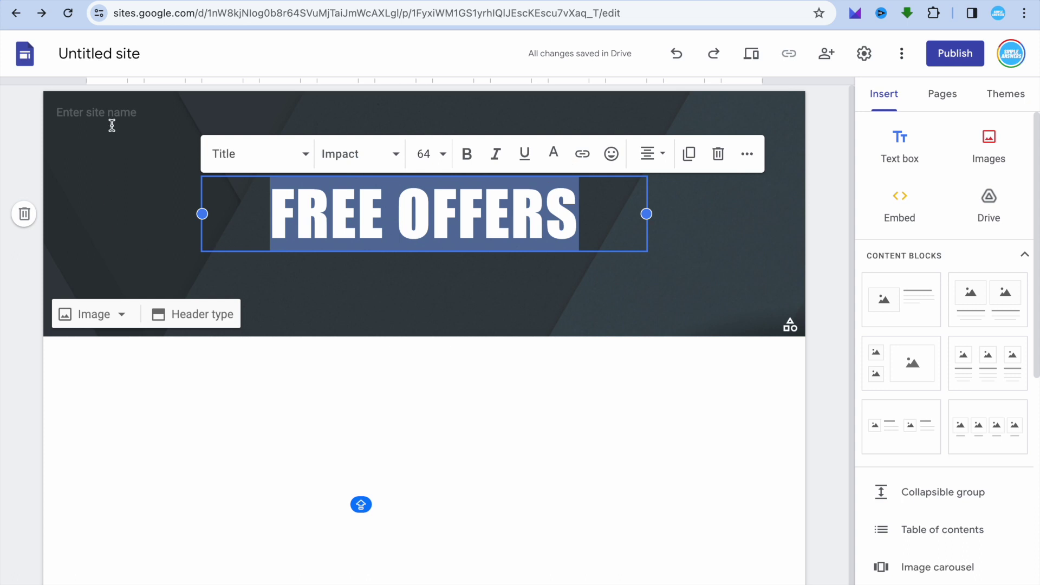
Enter "FREE OFFERS" as the site name in the page header
left_click(111, 110)
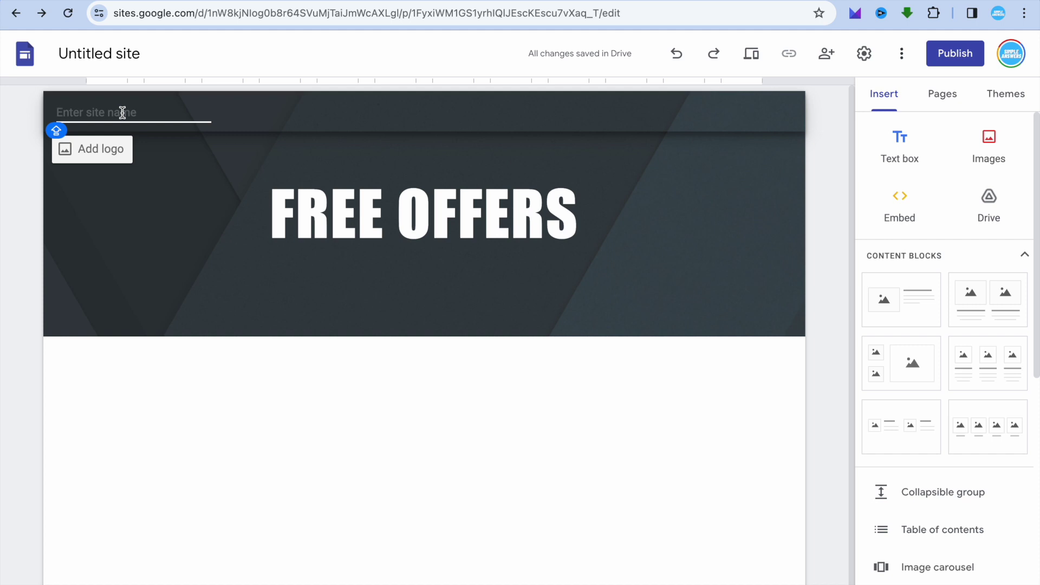
type("FREE")
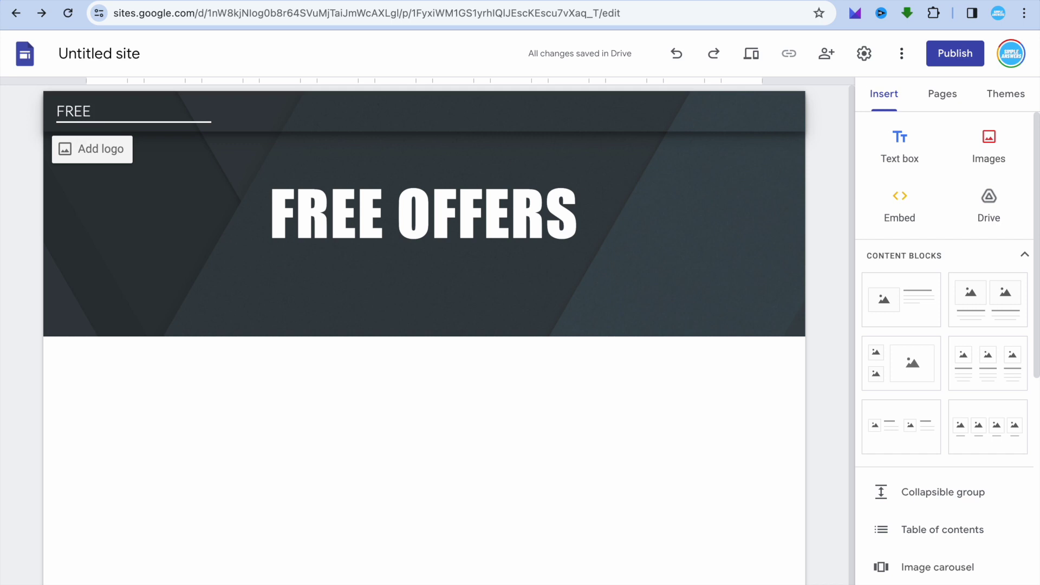
type(" OFFERS")
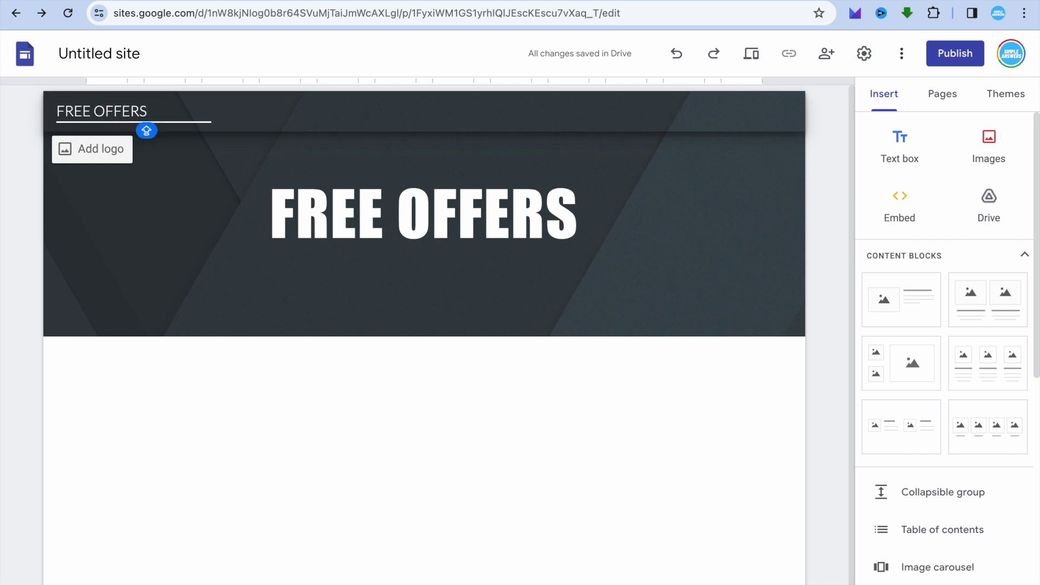
left_click(135, 222)
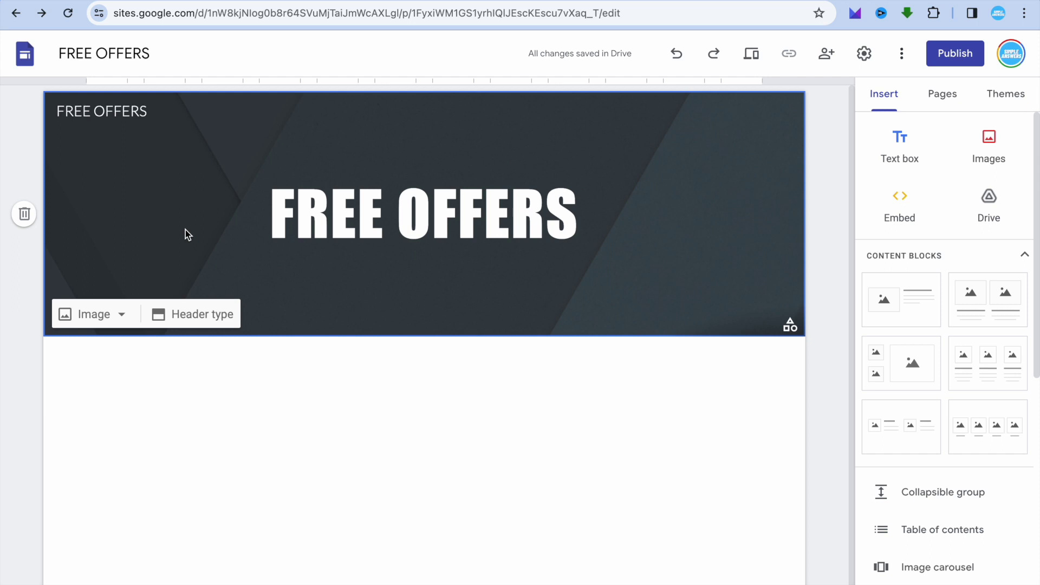
Try the Title only header type and return the page header to Banner
left_click(122, 315)
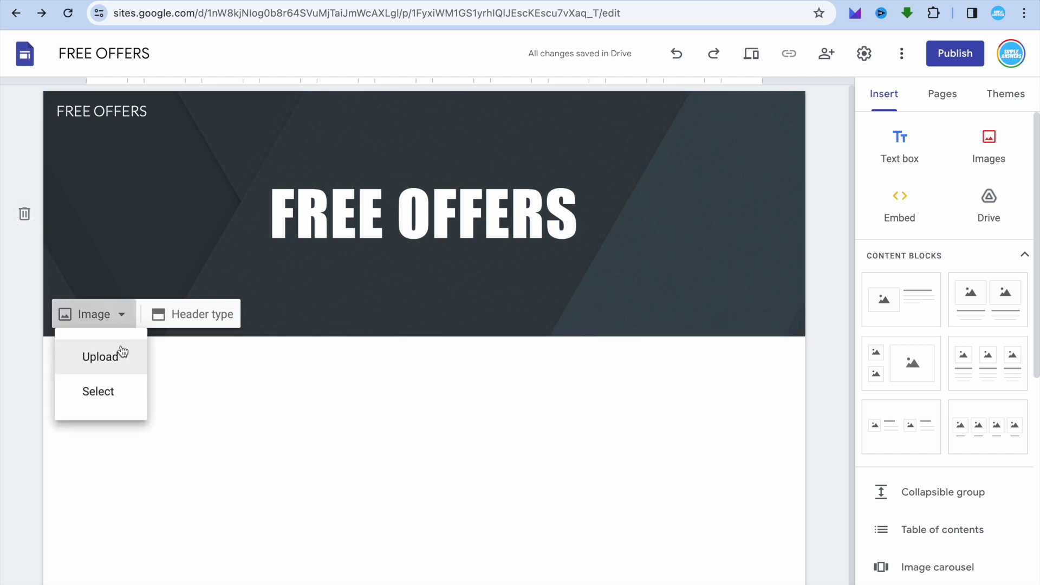
left_click(167, 251)
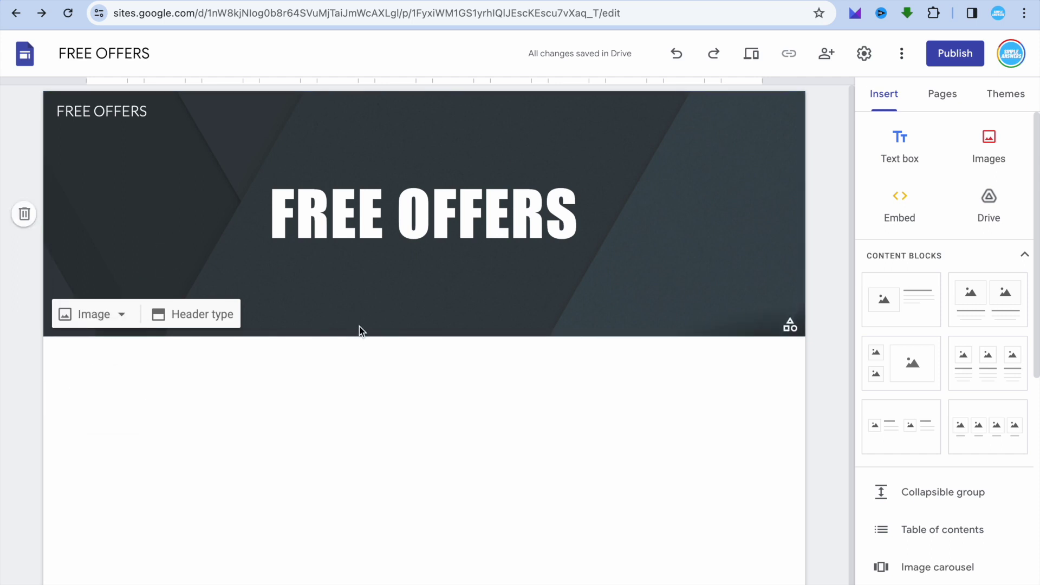
left_click(217, 319)
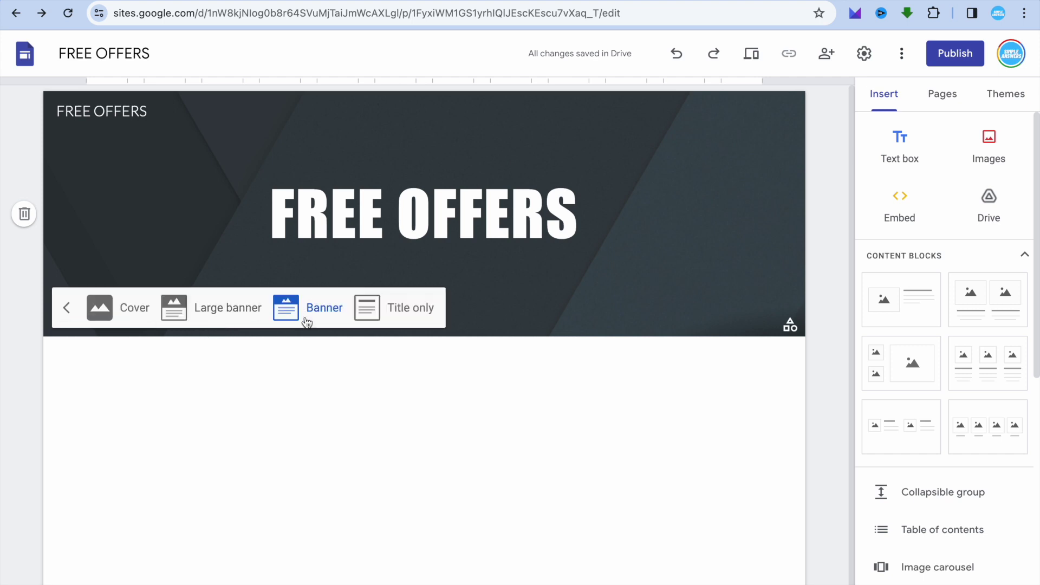
left_click(417, 321)
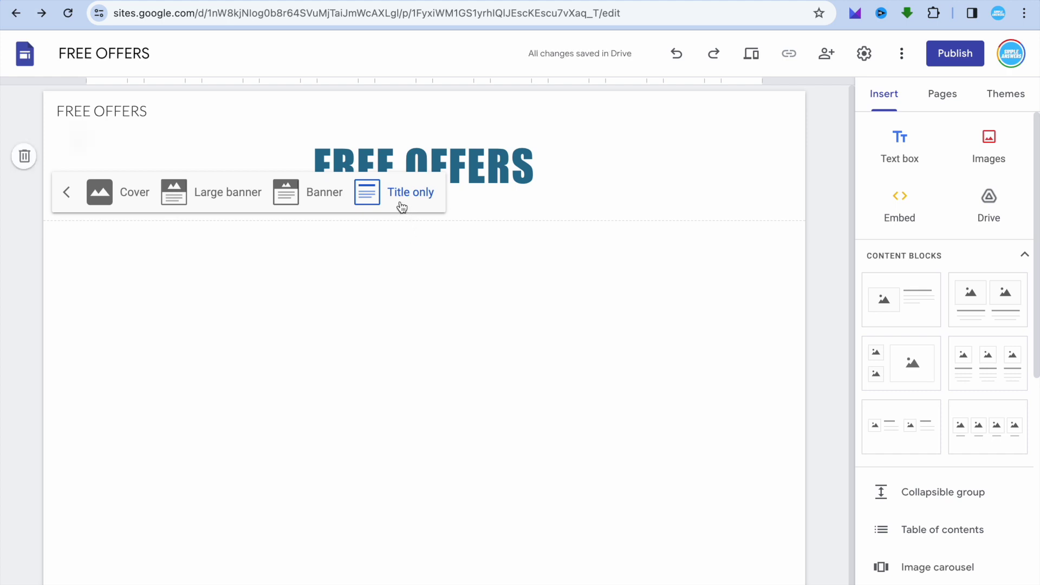
left_click(309, 196)
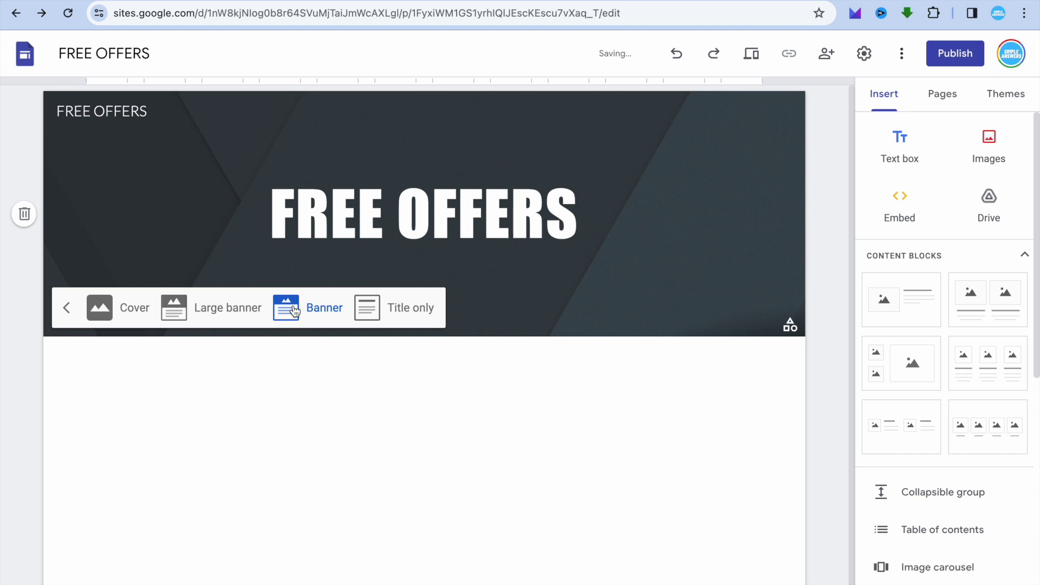
Try the magenta, green and purple preset colours on the Simple theme
left_click(790, 325)
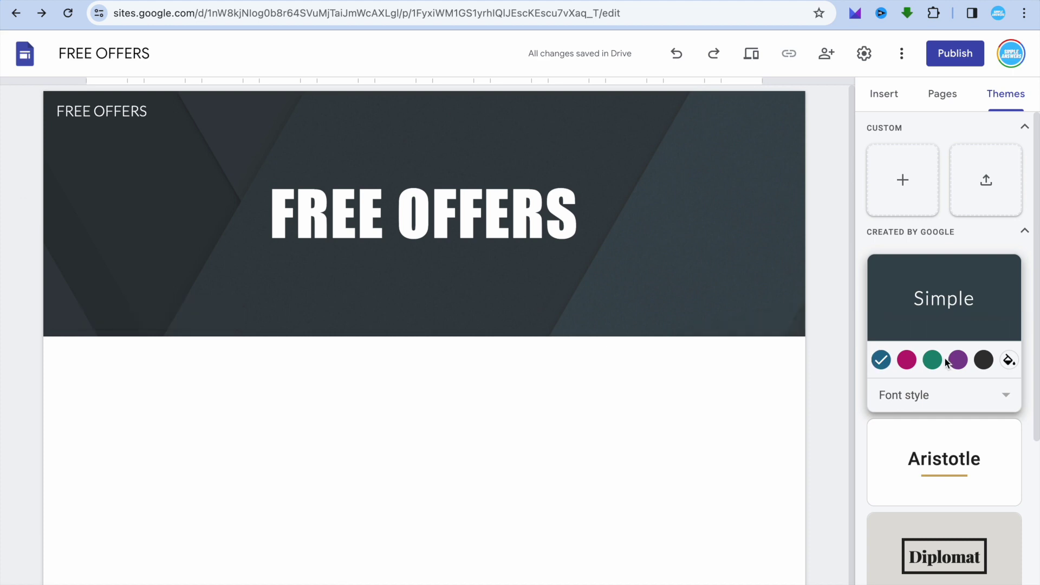
left_click(907, 360)
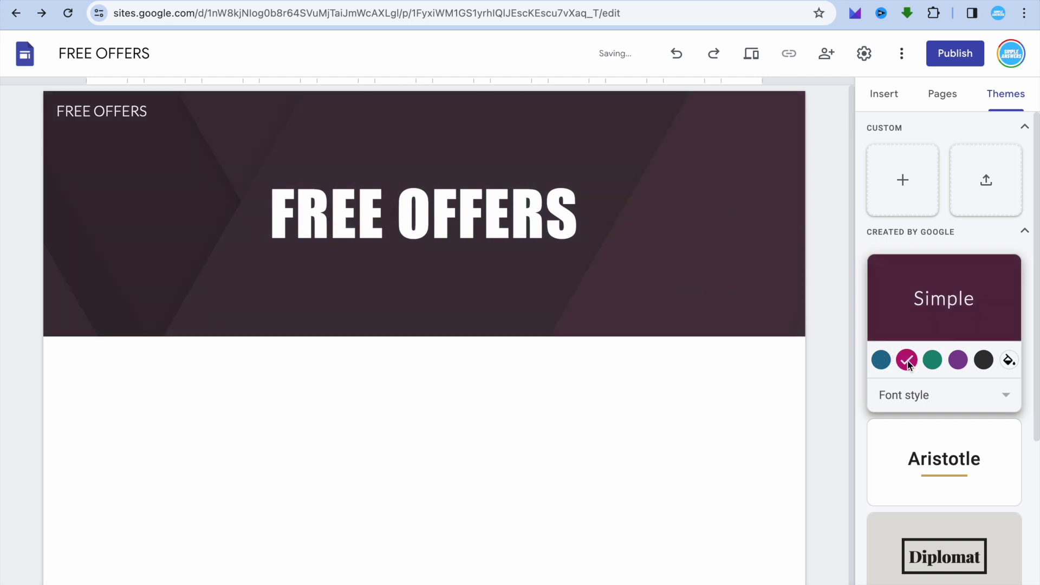
left_click(935, 361)
left_click(959, 361)
Set a custom deep blue as the Simple theme's colour
left_click(1008, 361)
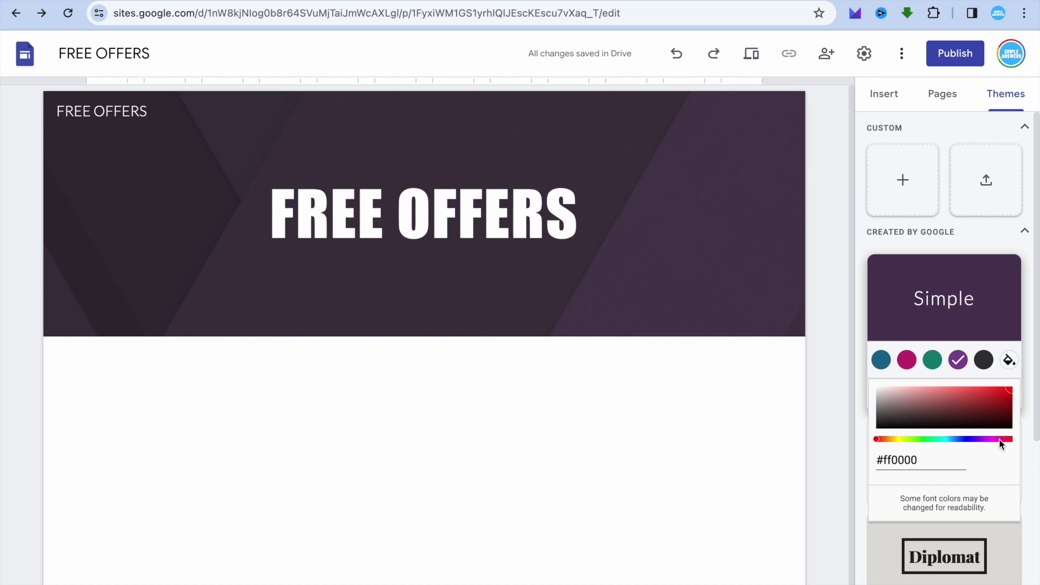
left_click(969, 440)
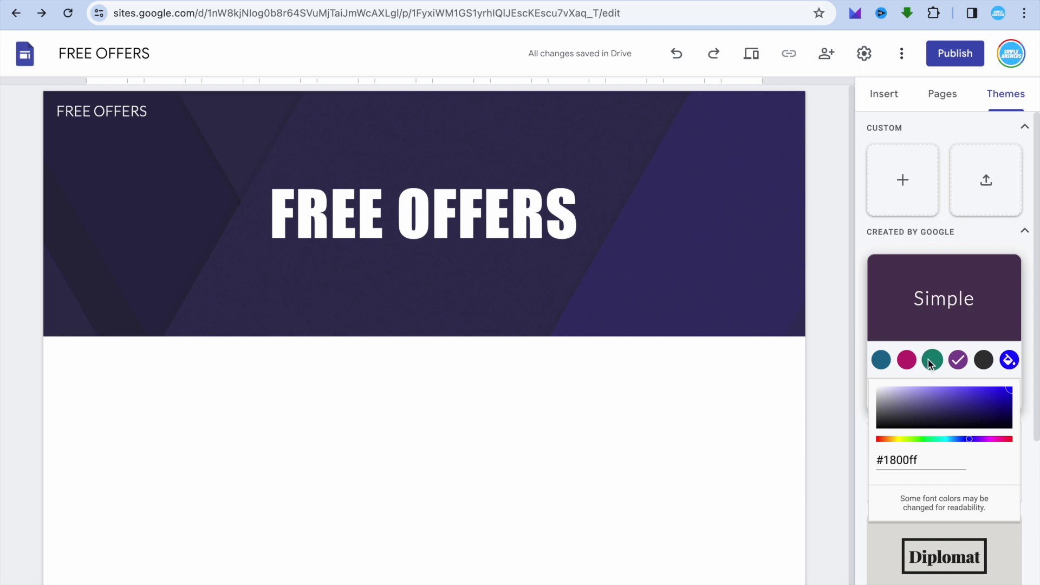
left_click(995, 394)
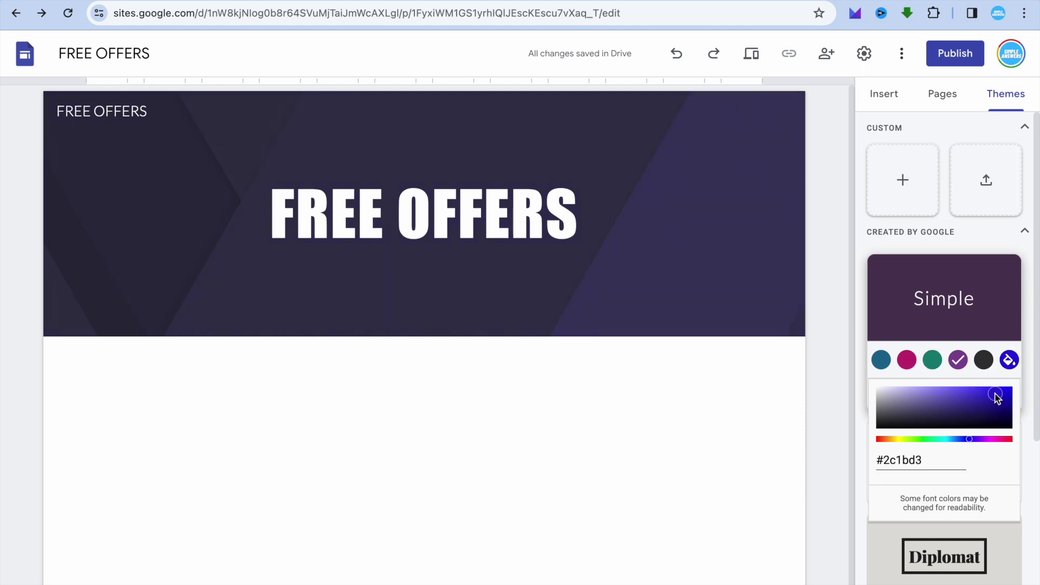
left_click(1005, 394)
left_click(819, 389)
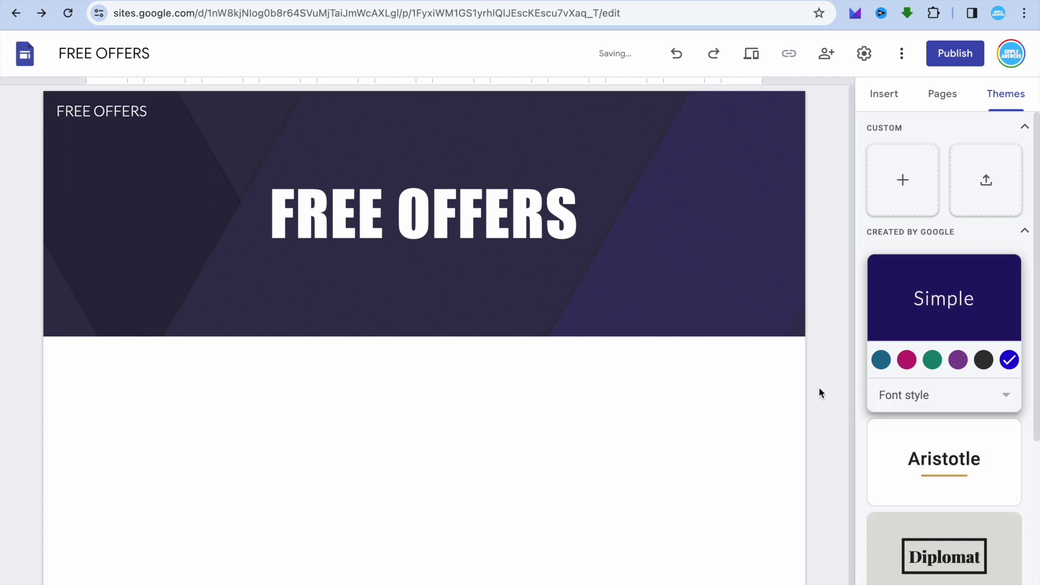
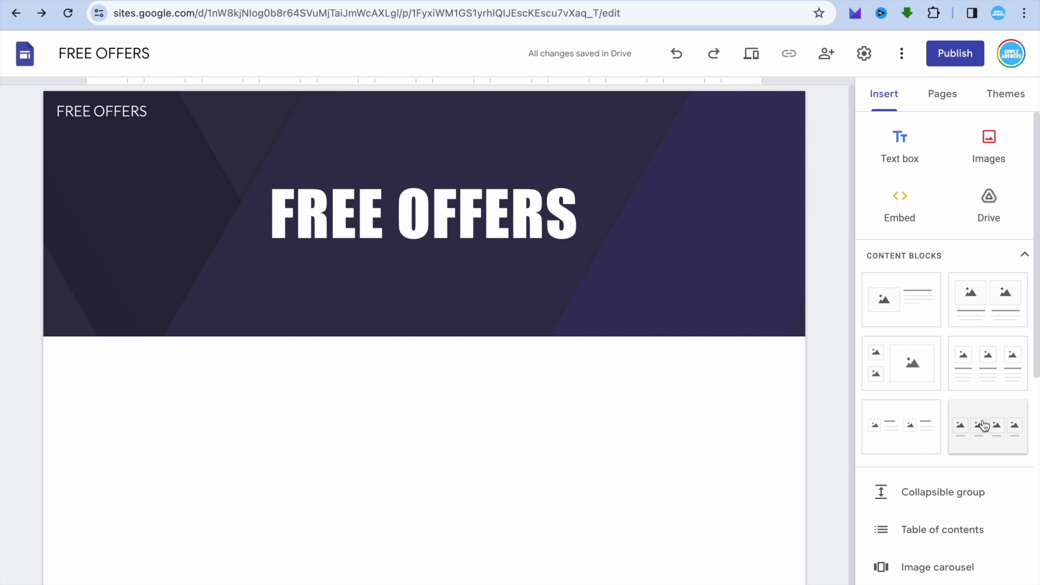
Insert the content block with four image placeholders in a row, each with a caption
left_click(988, 425)
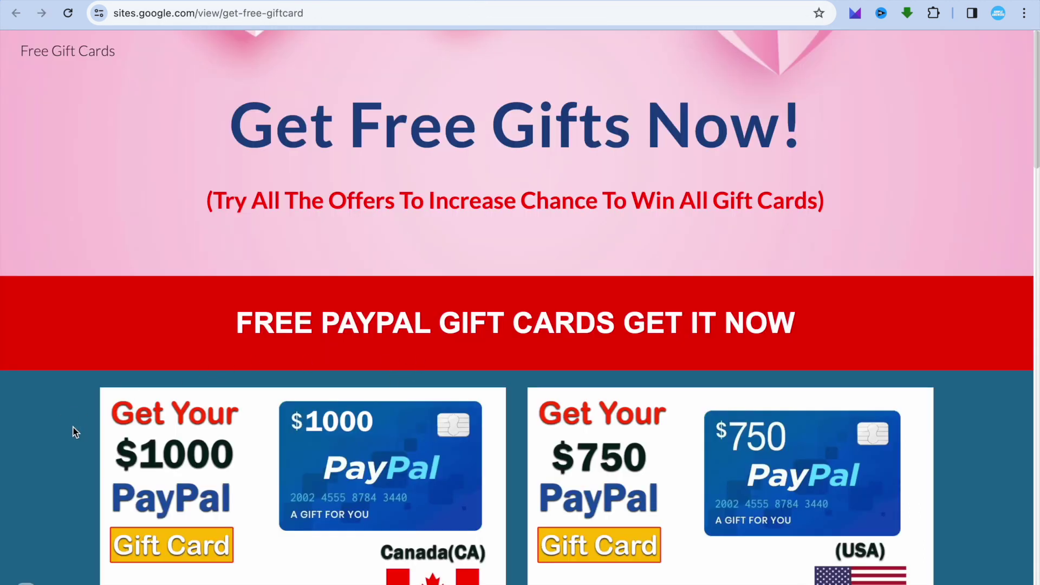
Examine the sample Free Gift Cards page and the details and image of the "Get $4,500.00 Cash Now!" offer in CPAGrip
scroll(74, 432, "down", 3)
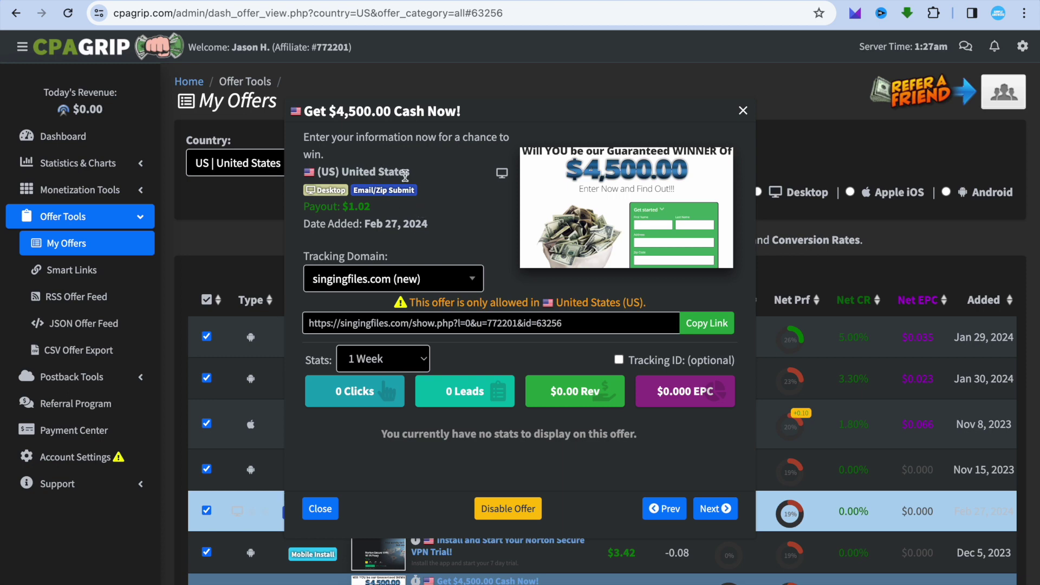
left_click(743, 111)
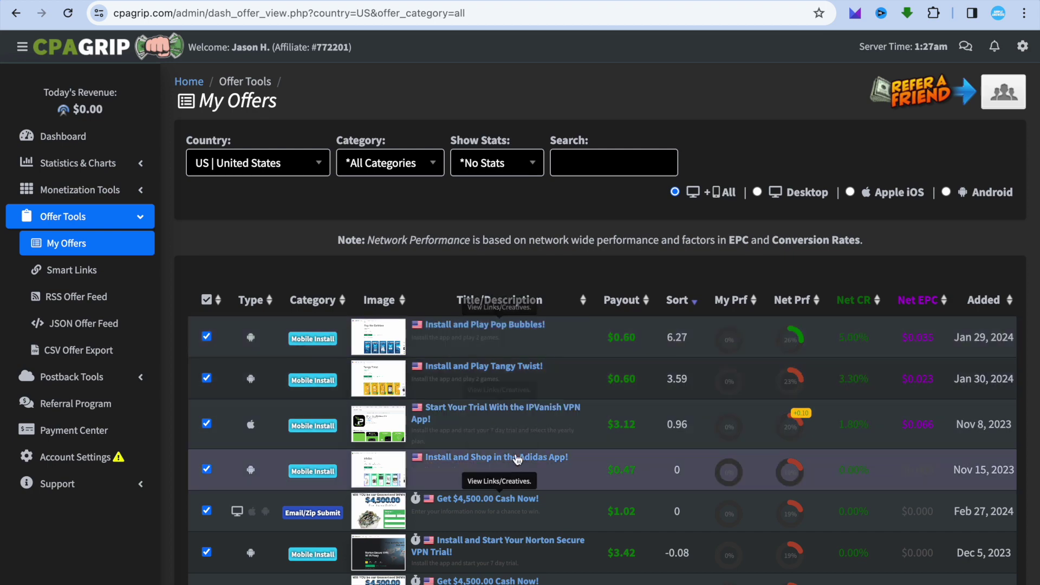
left_click(485, 501)
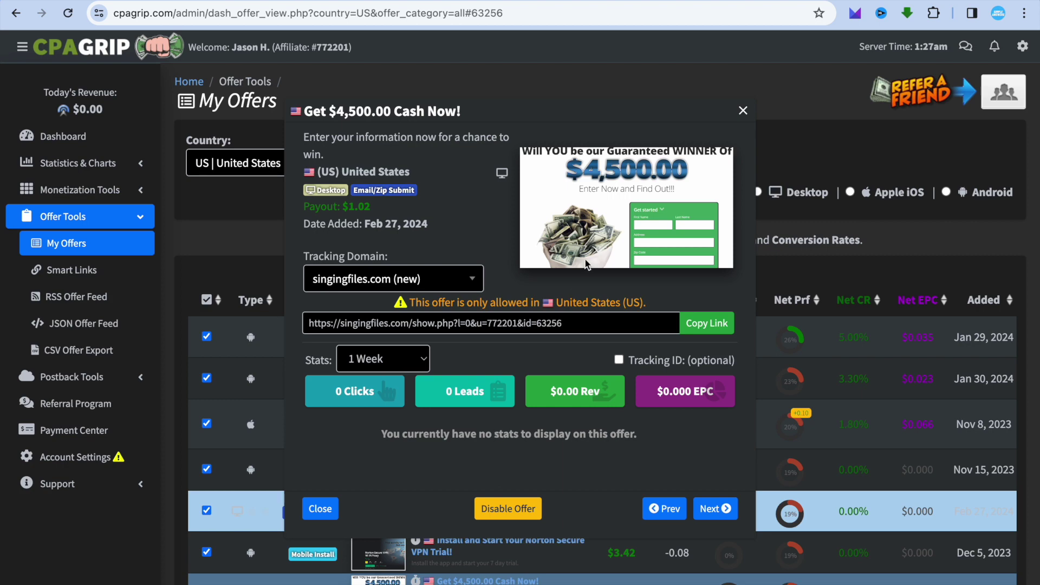
left_click(743, 111)
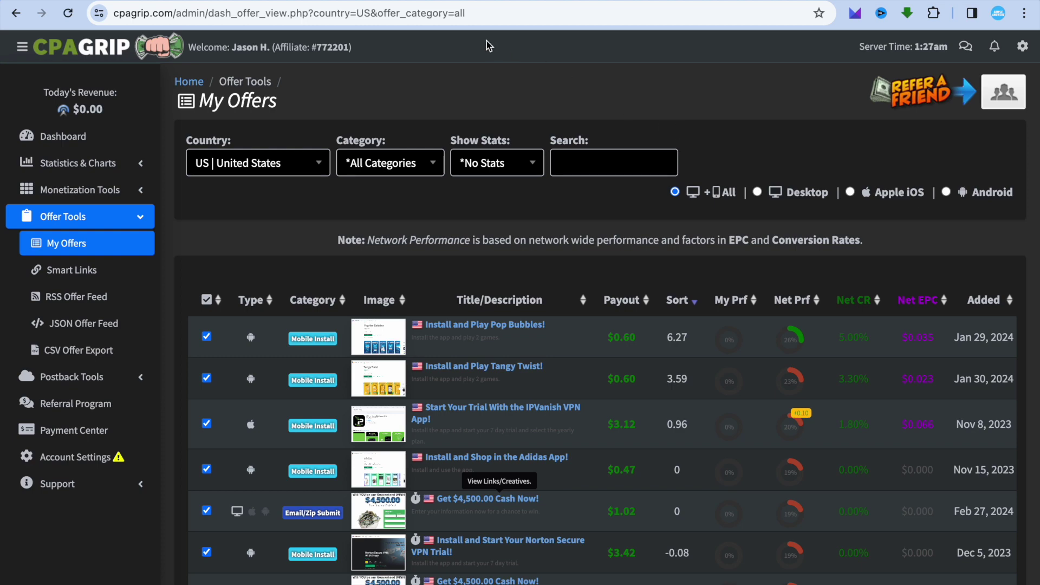
Return to Google Sites and upload the "Copy of Blue Modern Eye Catching Vlog...umbnail-2.png" image from Downloads into the first image placeholder
left_click(488, 1)
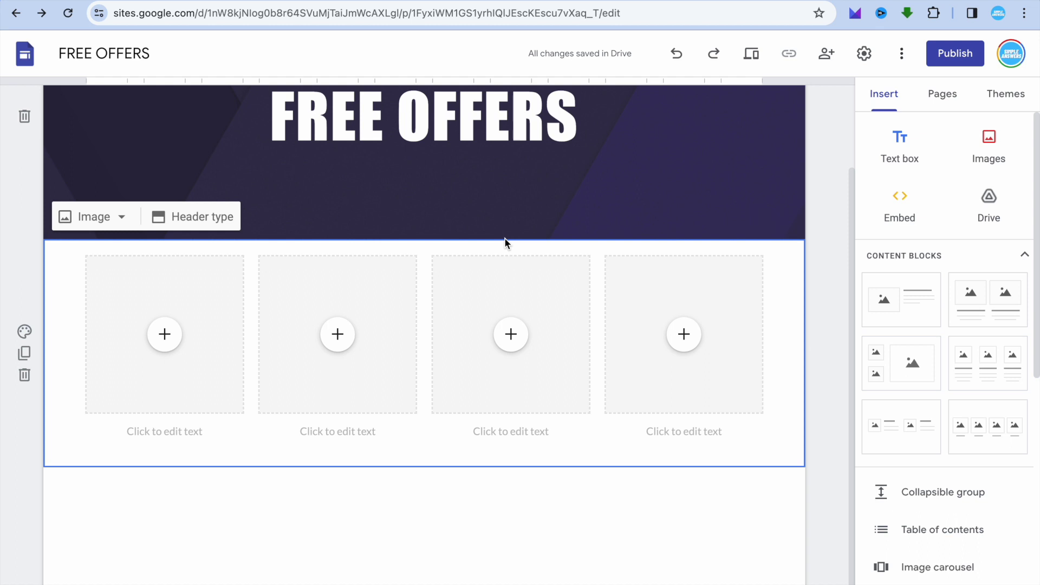
left_click(211, 364)
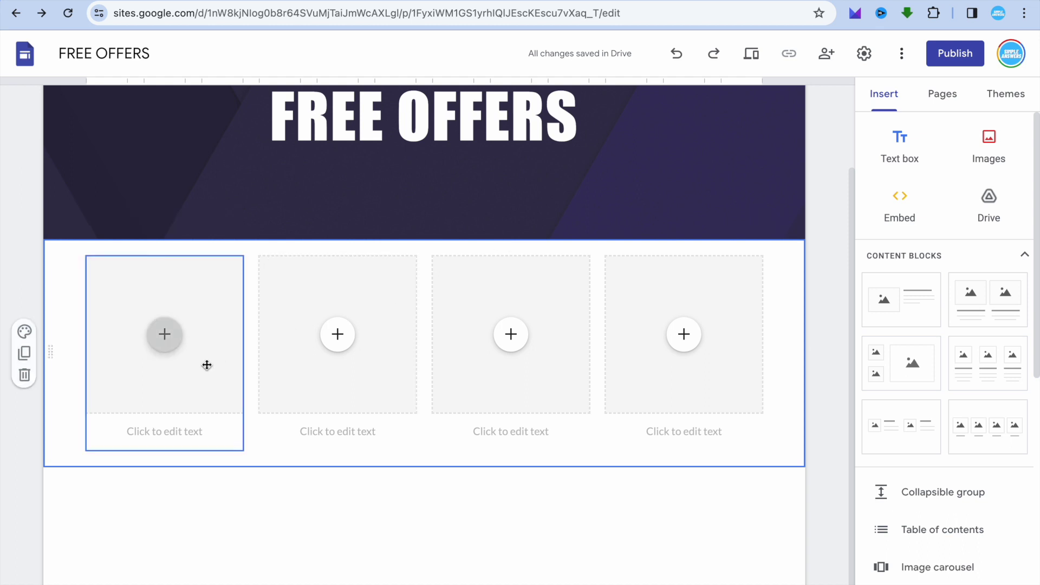
left_click(164, 340)
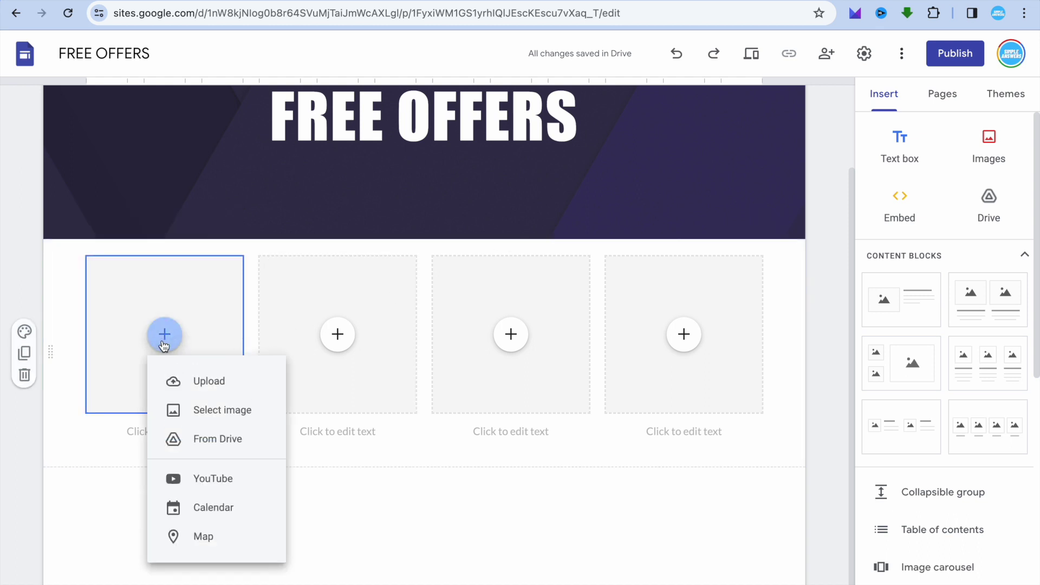
left_click(210, 381)
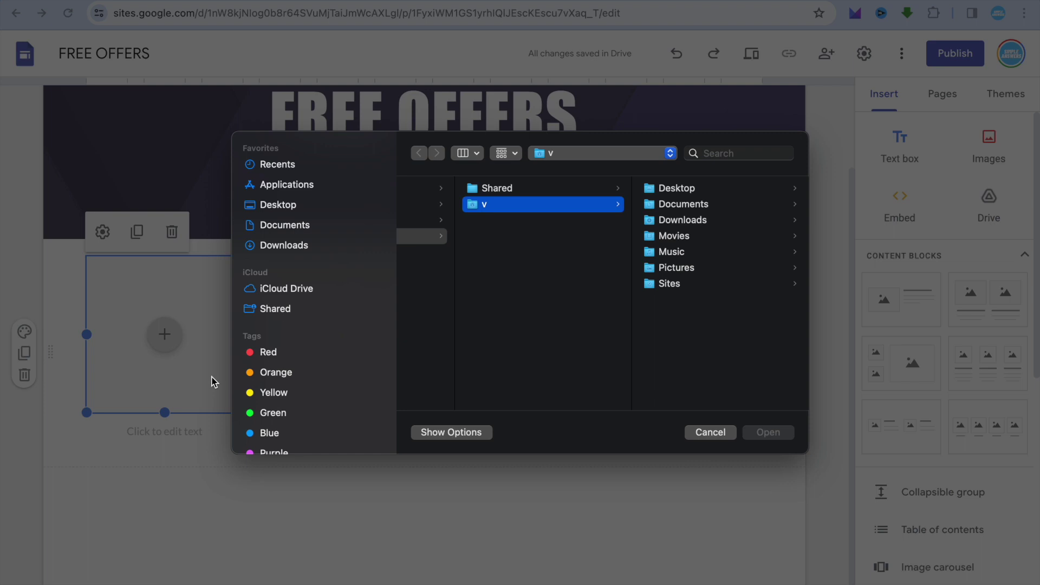
left_click(700, 222)
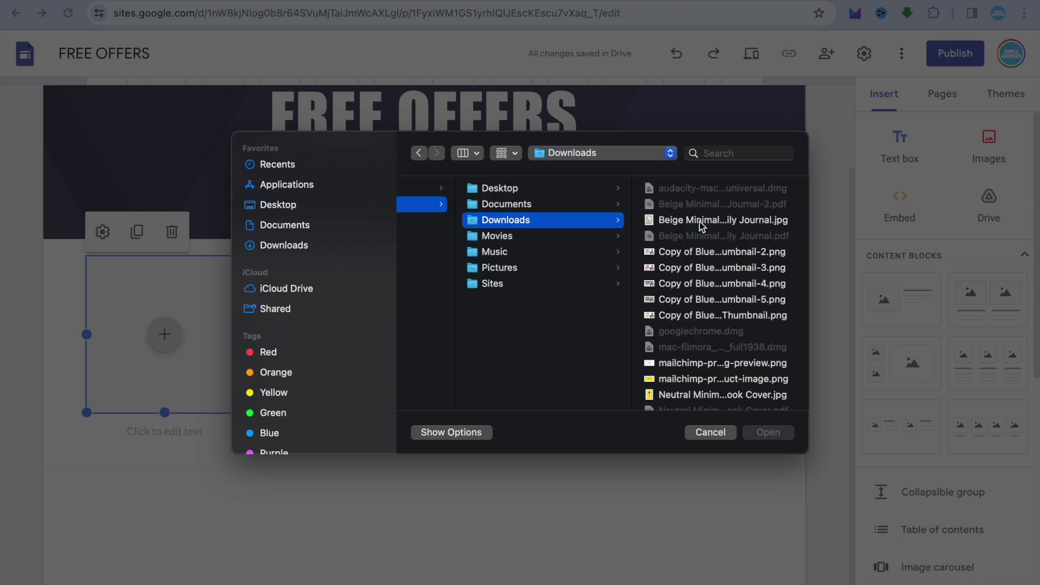
left_click(716, 253)
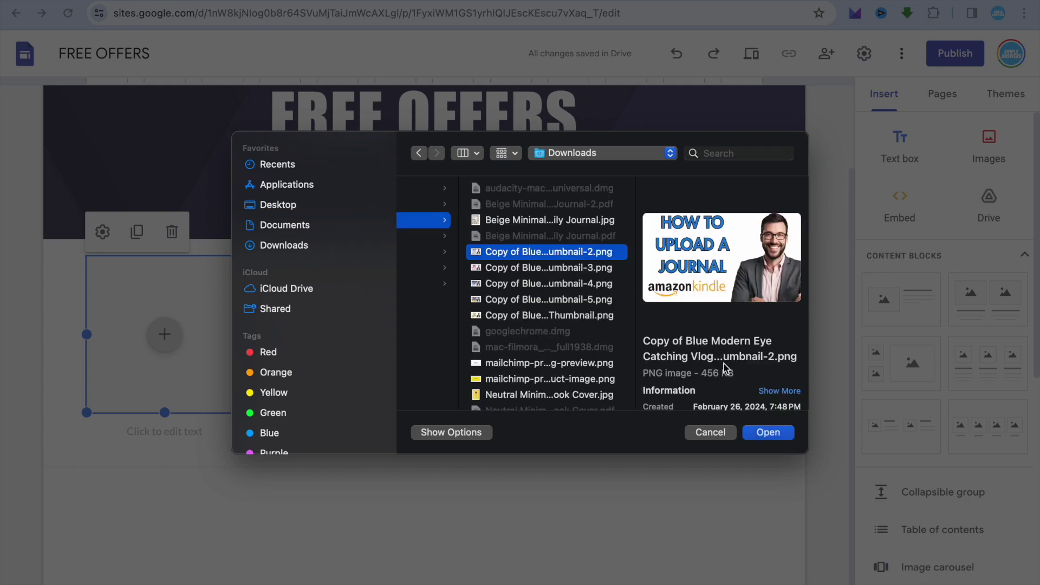
left_click(777, 433)
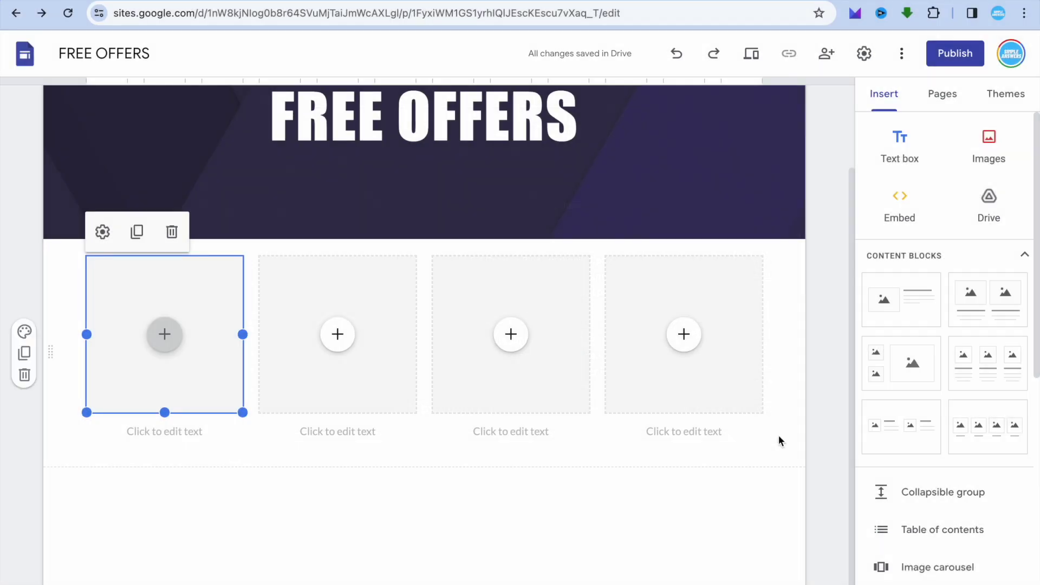
Enter "WIN $100 GIFT CARD" as the caption under the first image, using the sample gift card page as reference
left_click(164, 436)
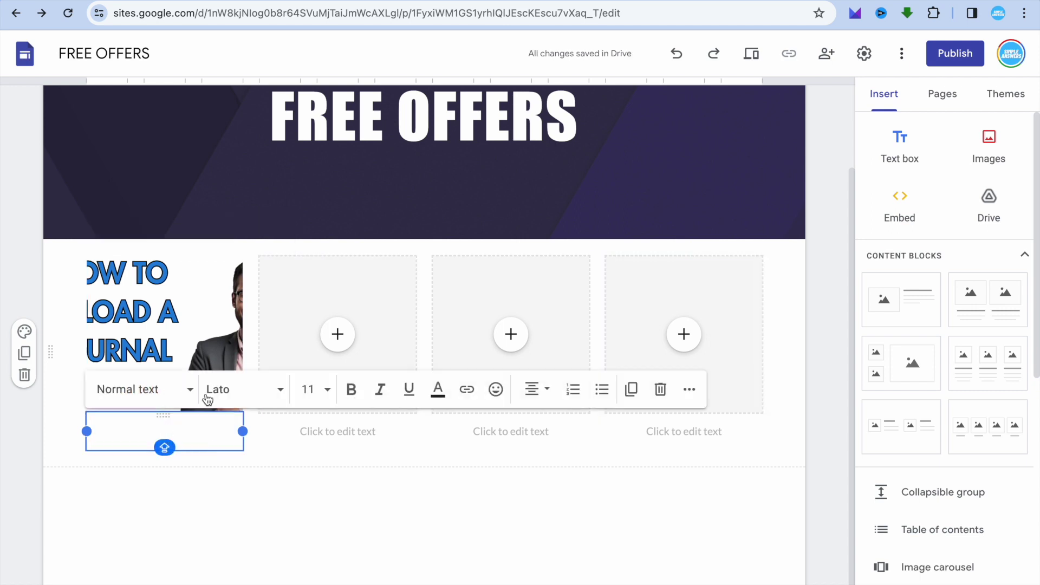
left_click(475, 1)
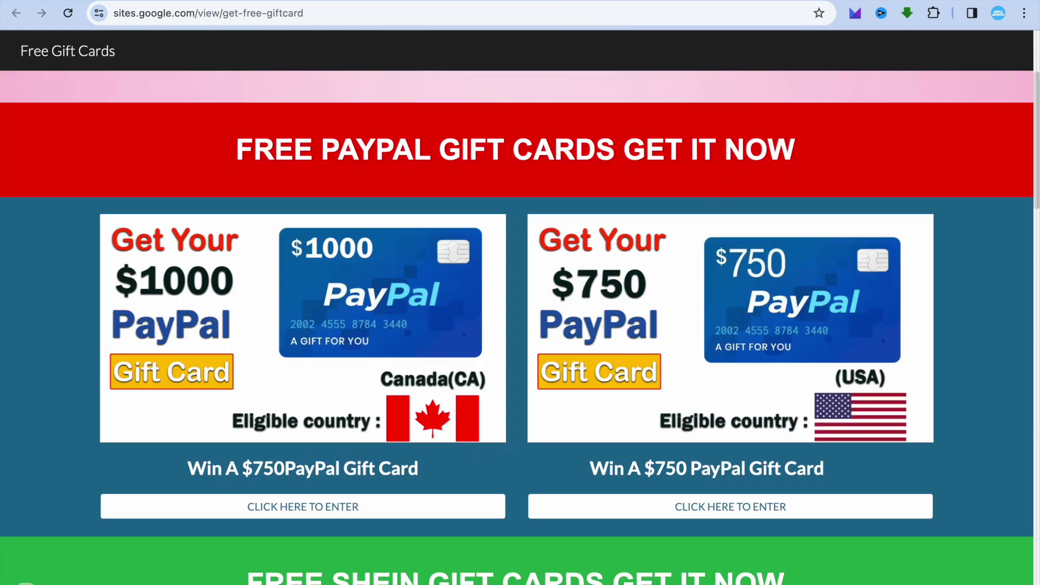
left_click(821, 1)
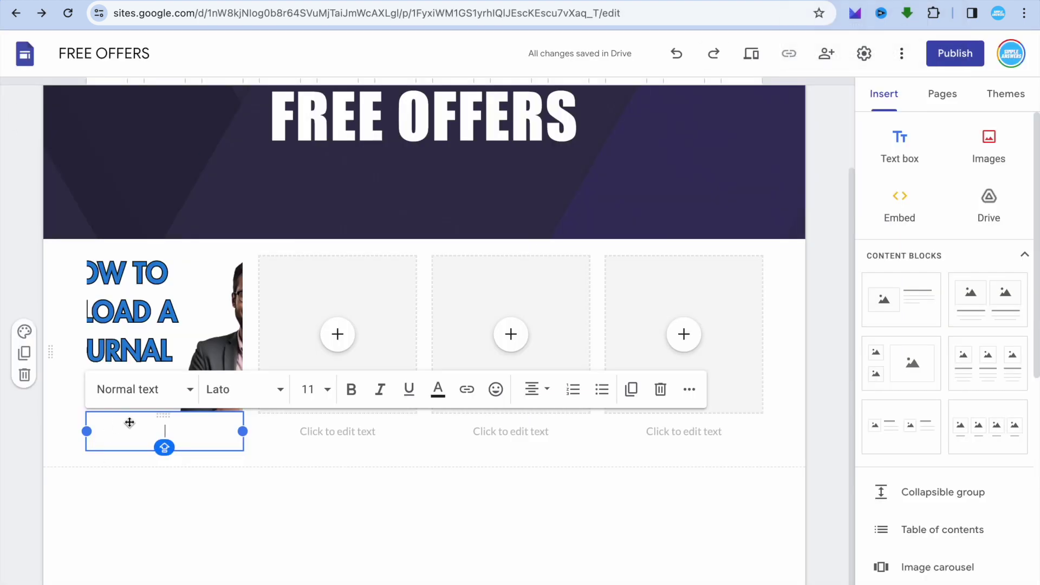
type("WIN")
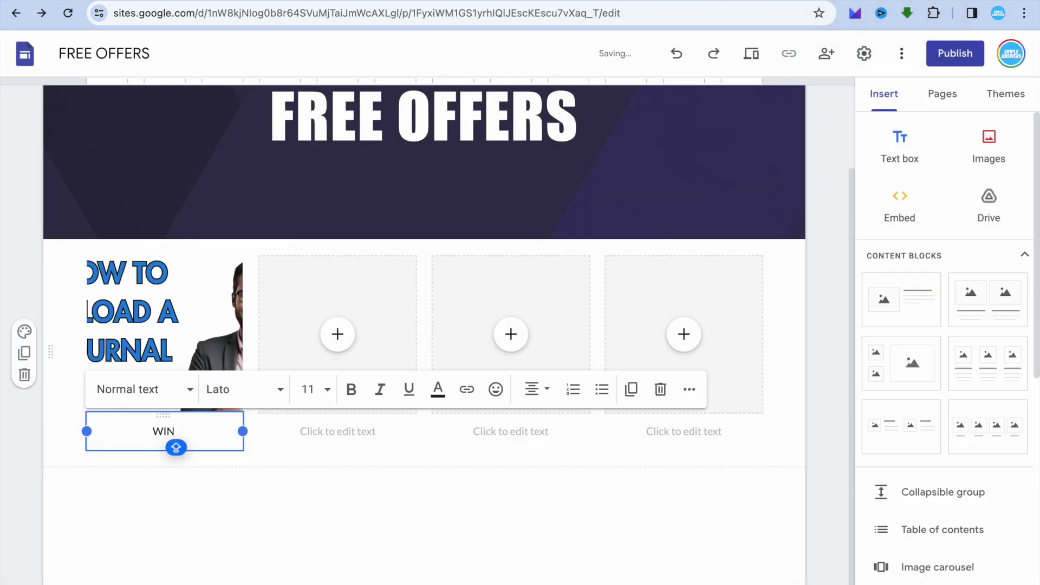
type(" $100 GIFT CARD")
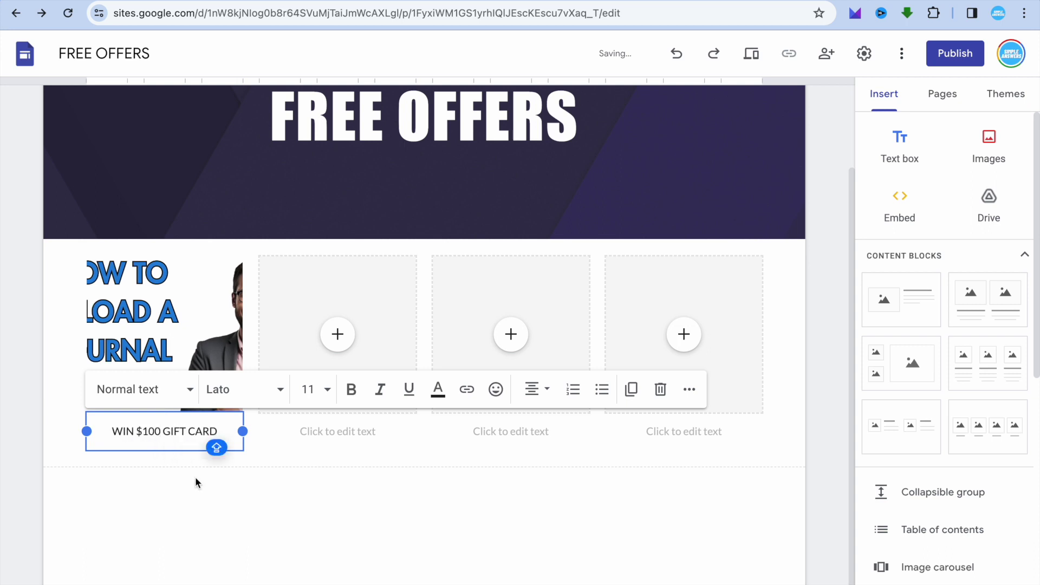
Start a new button for the page and name it "CLICK HERE"
left_click(195, 480)
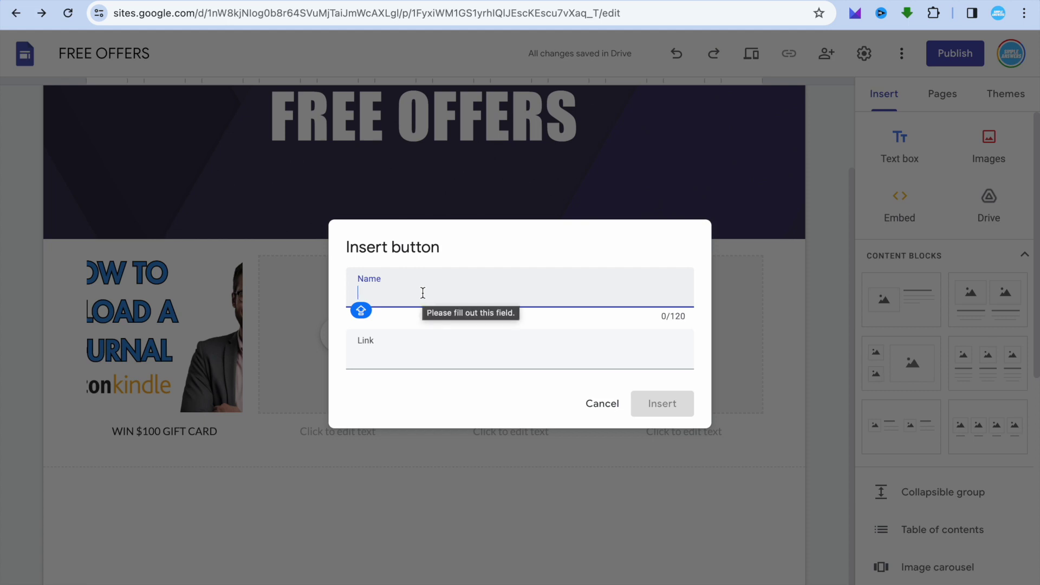
type("CLICK HERE")
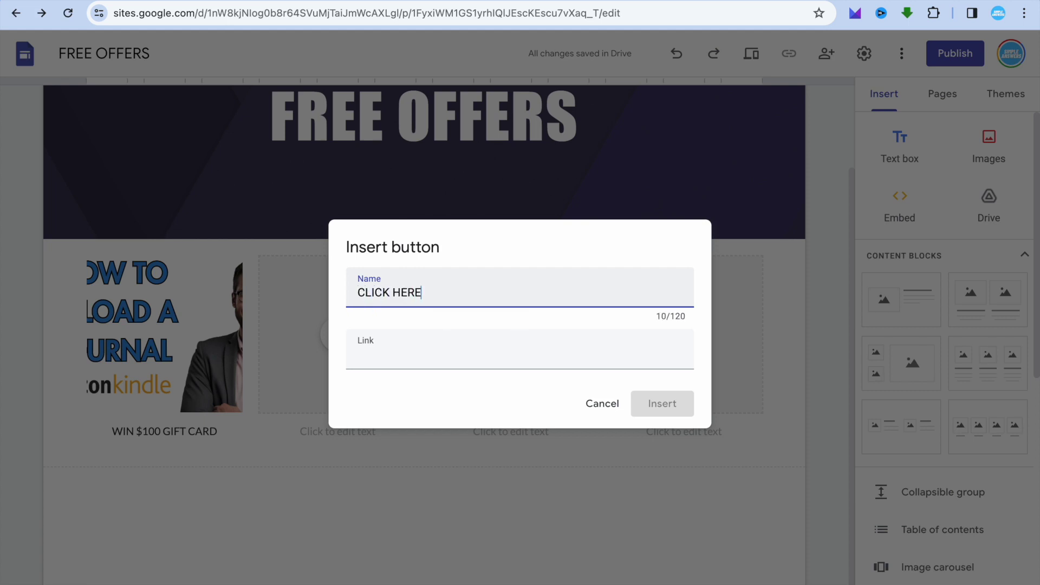
left_click(452, 347)
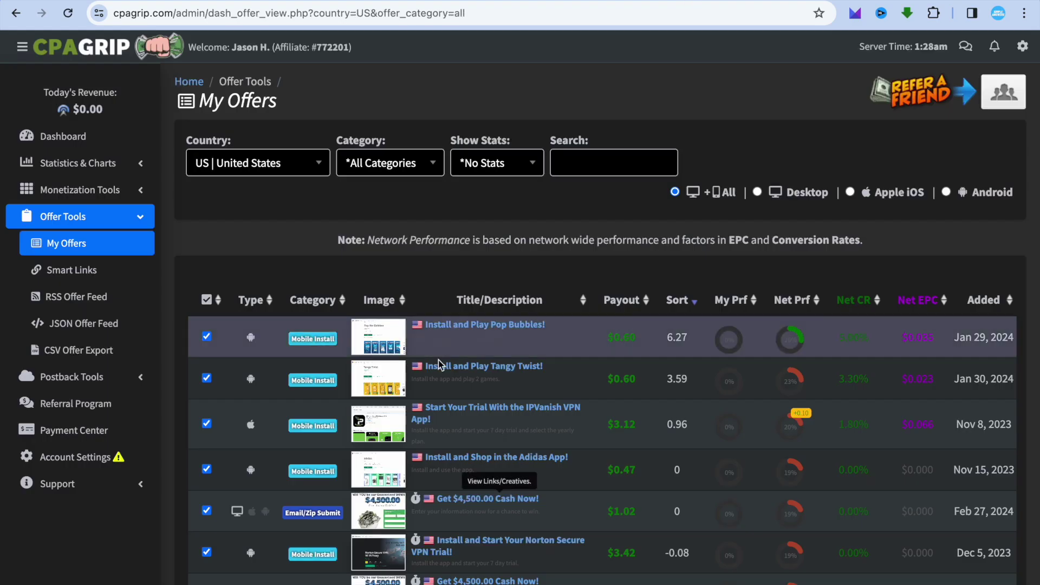
Copy the "Get $4,500.00 Cash Now!" offer link from CPAGrip and insert the Google Sites button with it as the link
left_click(461, 507)
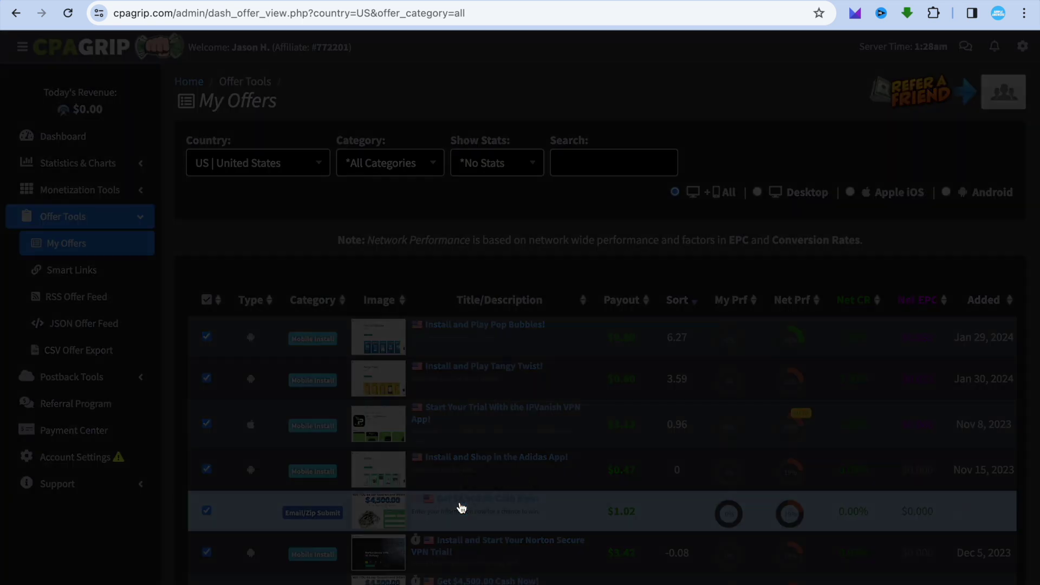
left_click(704, 323)
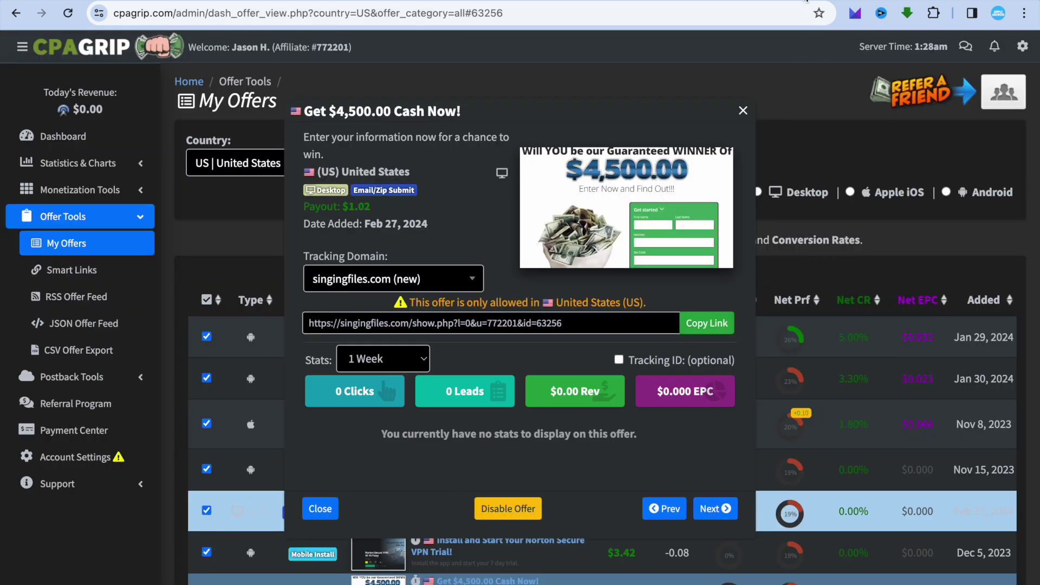
left_click(805, 1)
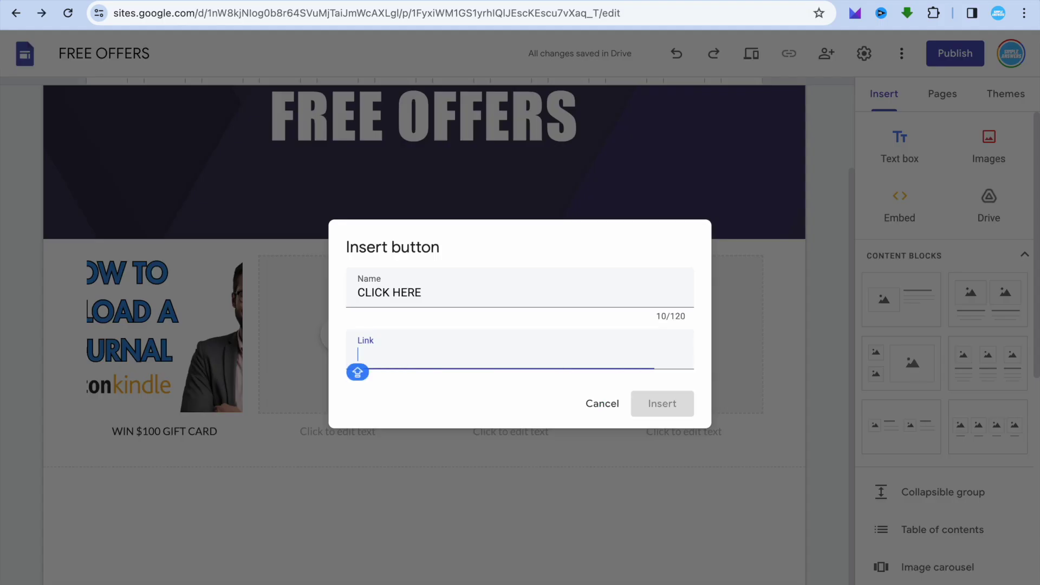
right_click(417, 355)
left_click(444, 461)
left_click(663, 405)
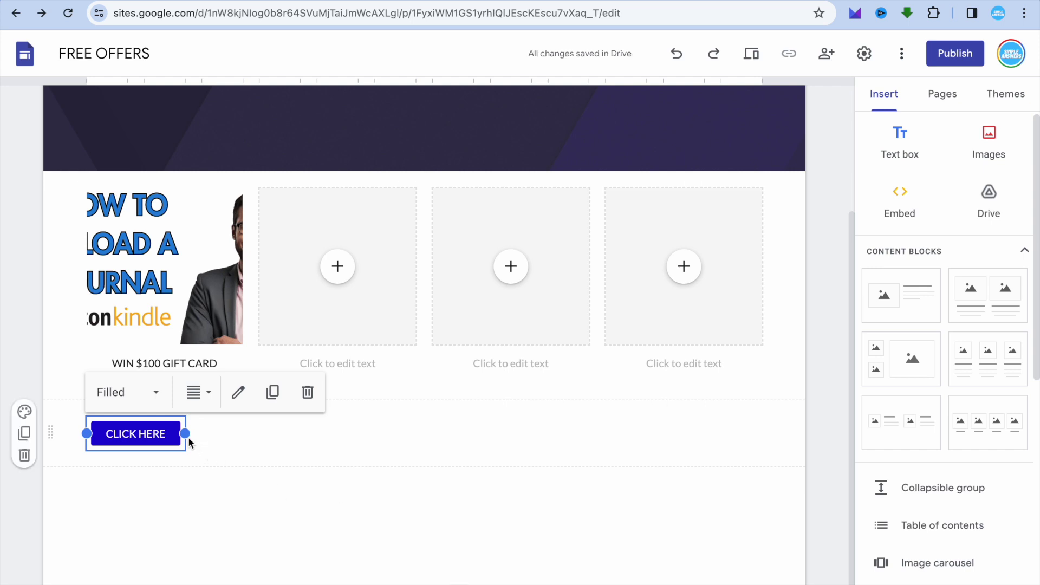
Move the CLICK HERE button directly beneath the "WIN $100 GIFT CARD" caption so that it spans the first column
left_click(258, 450)
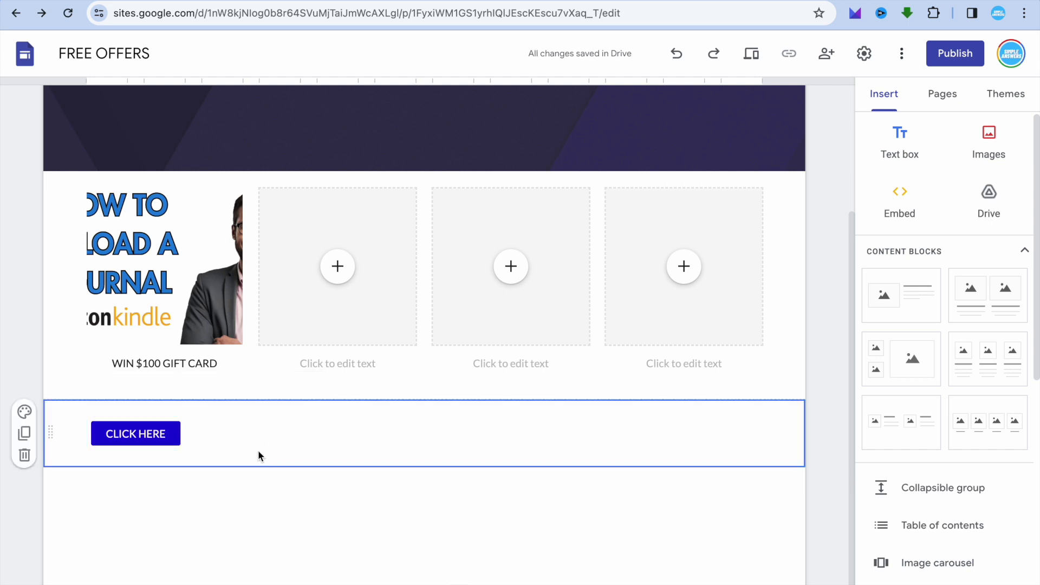
left_click_drag(132, 445, 140, 381)
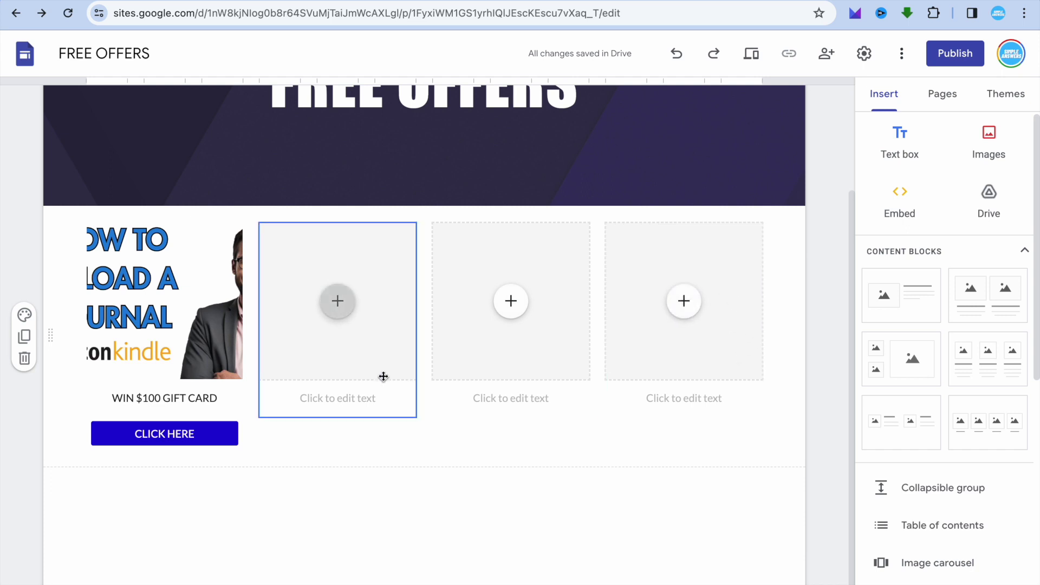
Set the section colour of the four-image offer block to Style 3
left_click(25, 317)
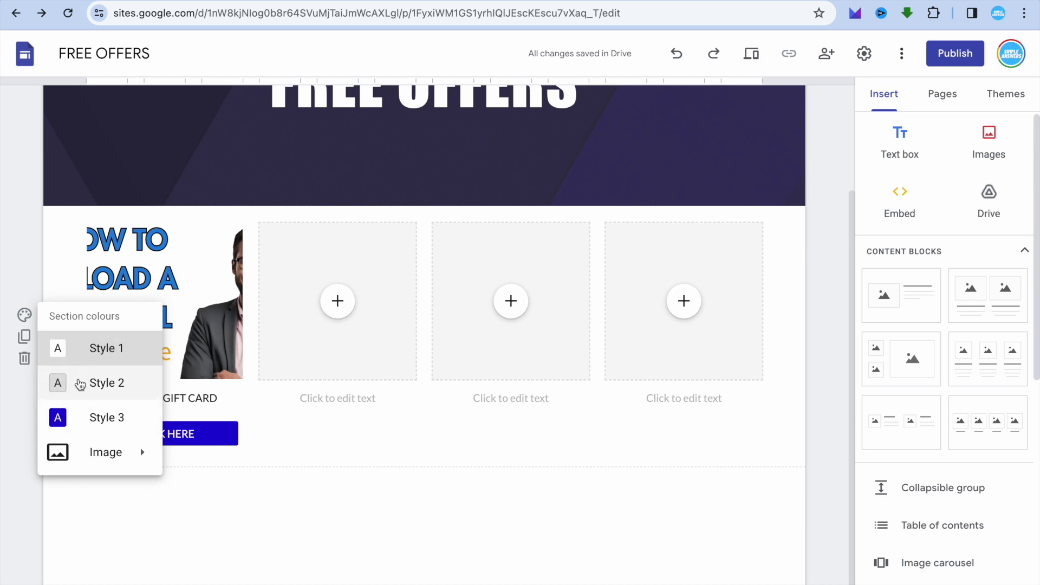
left_click(78, 409)
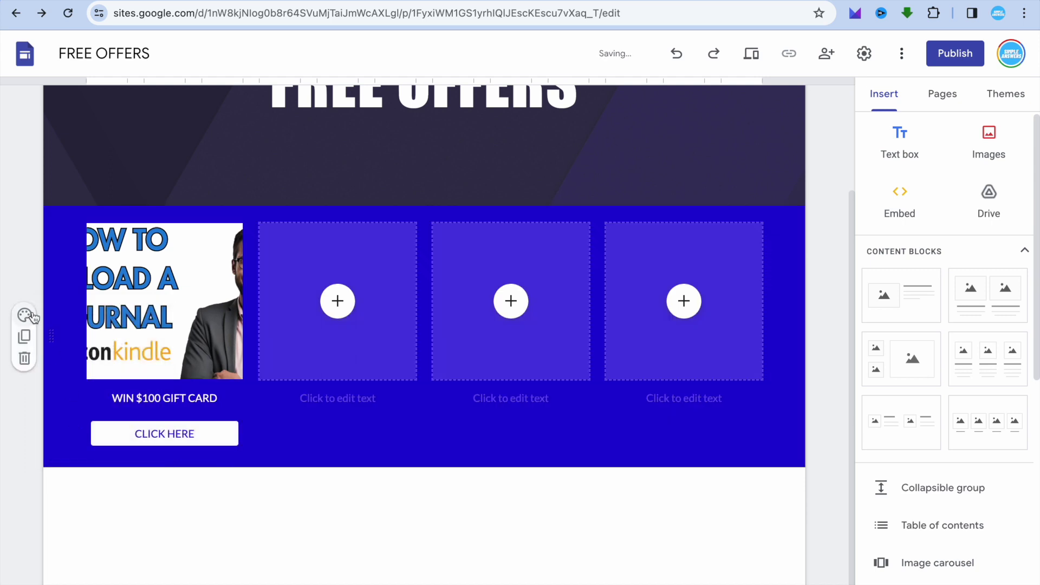
Set the section colour of the four-image offer block to Style 2
left_click(60, 378)
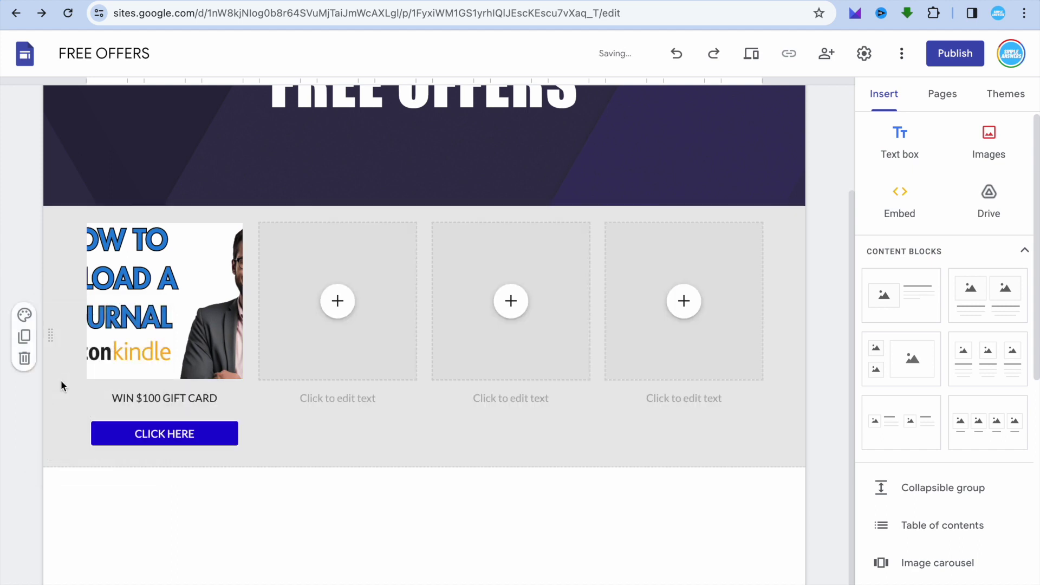
left_click(24, 315)
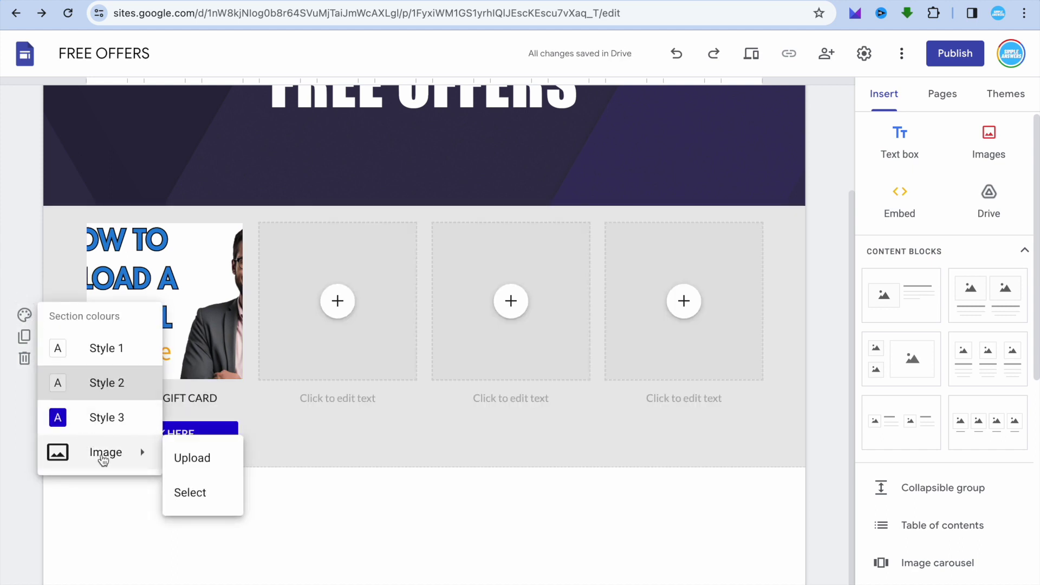
left_click(99, 509)
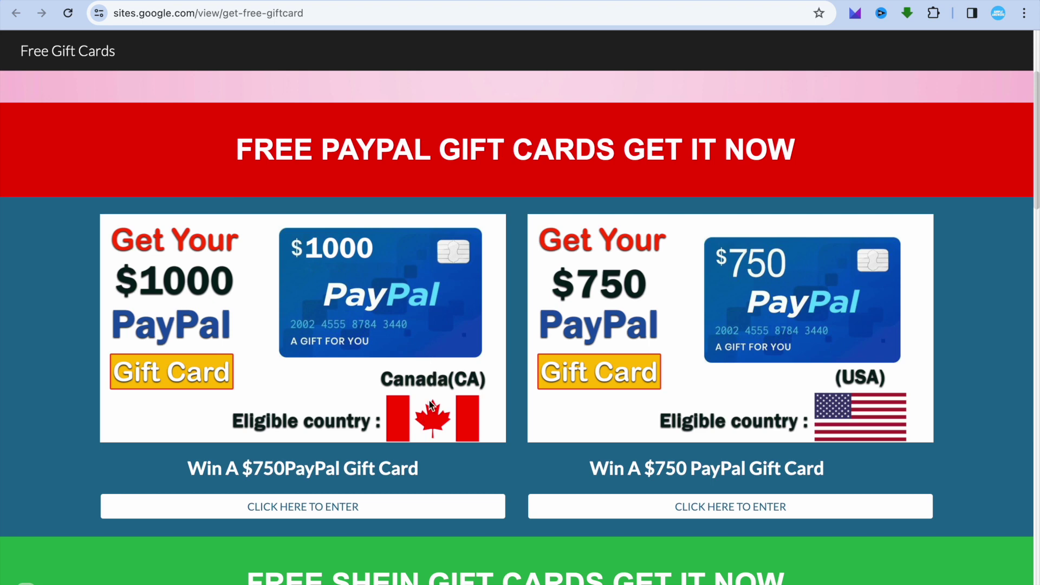
Look through the example Free Gift Cards site, examining its coloured headings, two-column offer images, captions and entry buttons
scroll(431, 405, "down", 3)
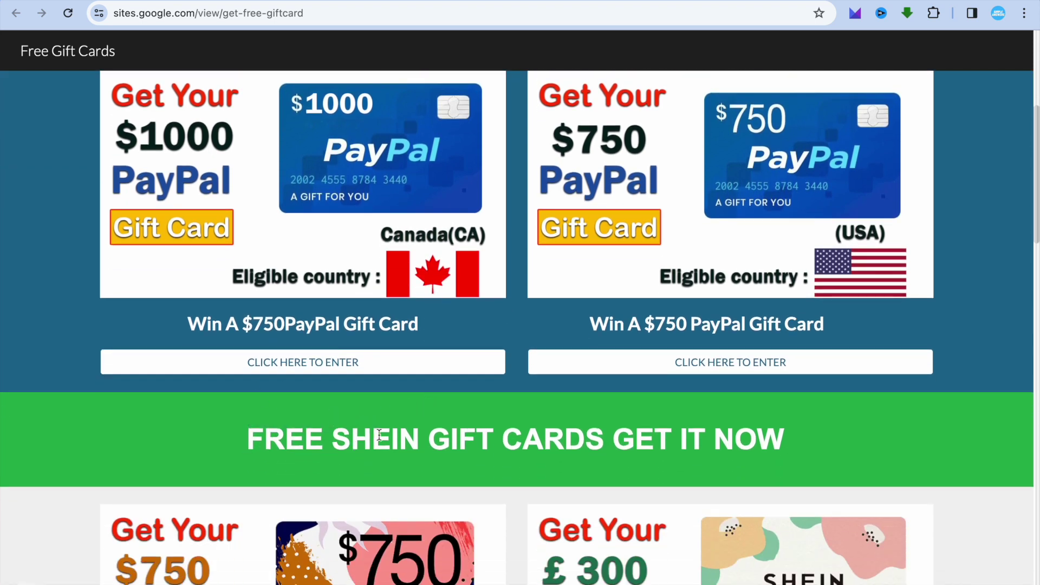
scroll(408, 445, "down", 1)
scroll(409, 449, "down", 12)
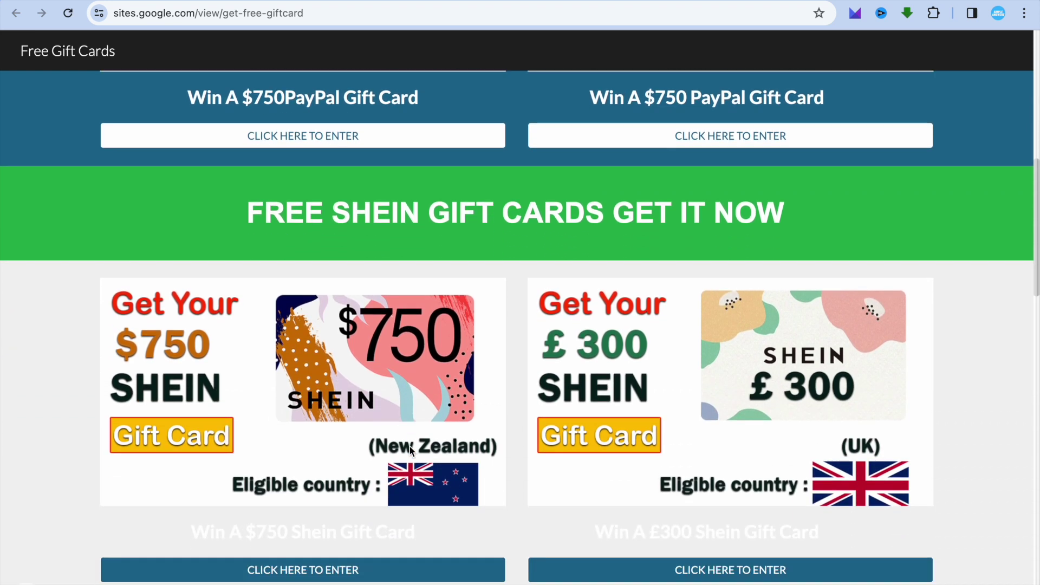
scroll(410, 449, "down", 10)
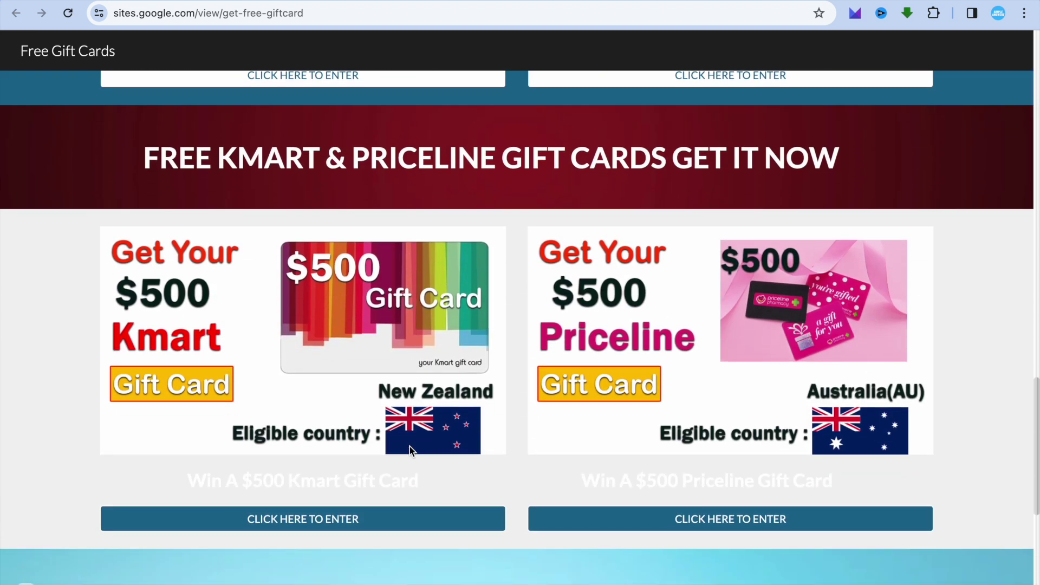
scroll(409, 446, "down", 4)
scroll(409, 450, "down", 5)
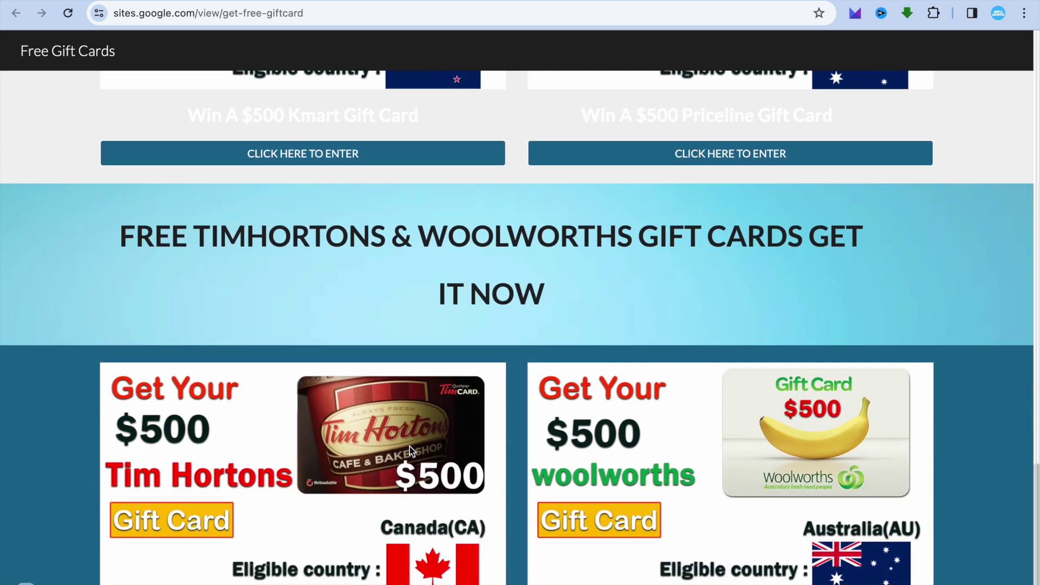
scroll(409, 450, "up", 1)
scroll(410, 446, "up", 11)
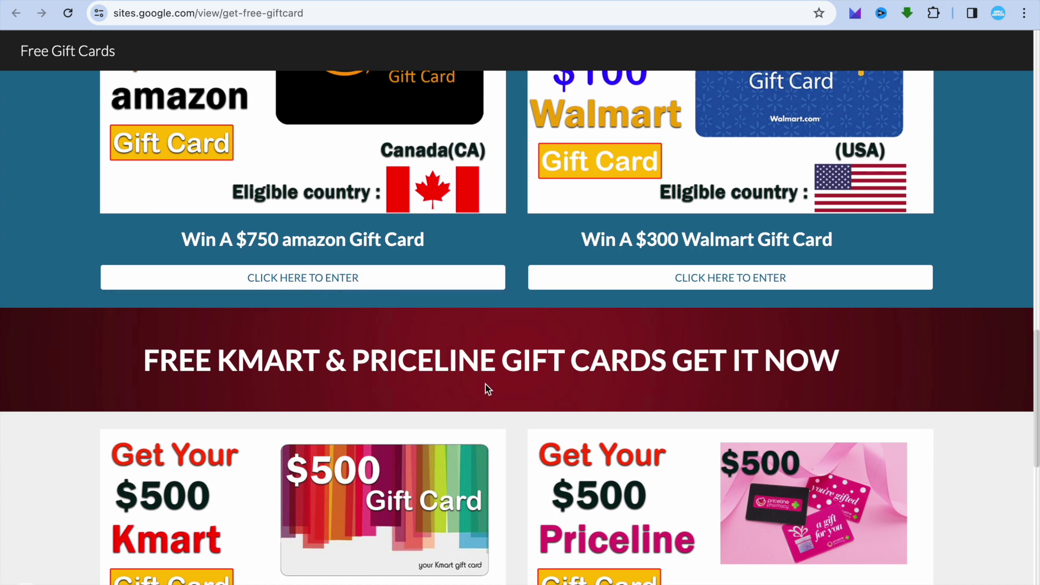
scroll(485, 389, "up", 7)
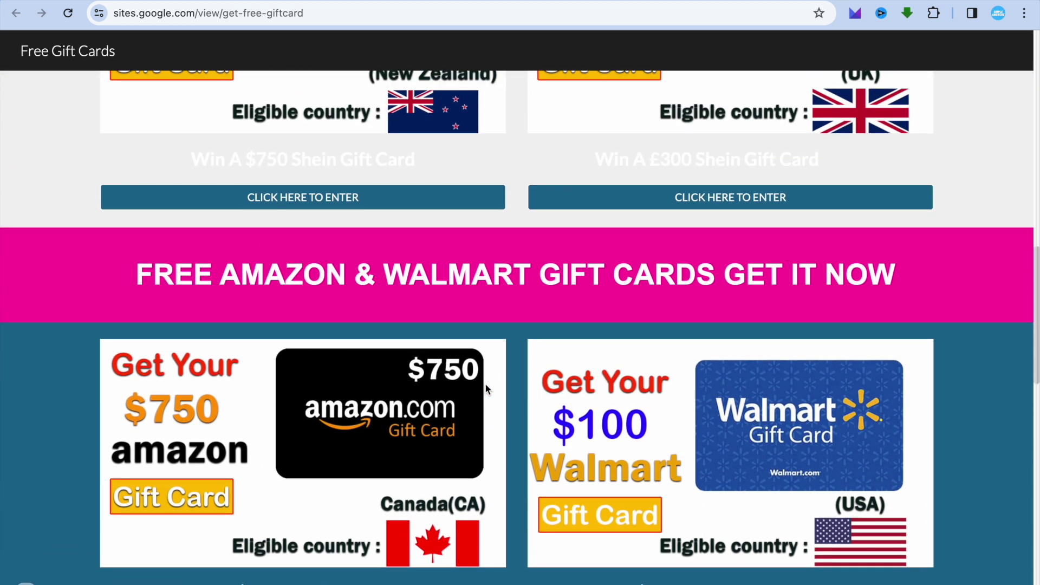
scroll(485, 387, "up", 12)
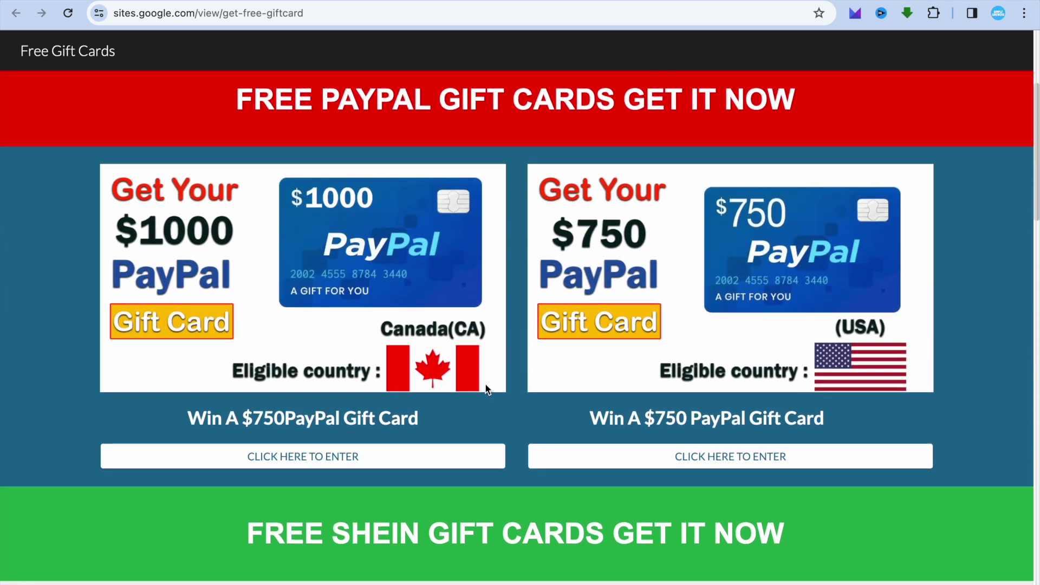
scroll(487, 389, "up", 4)
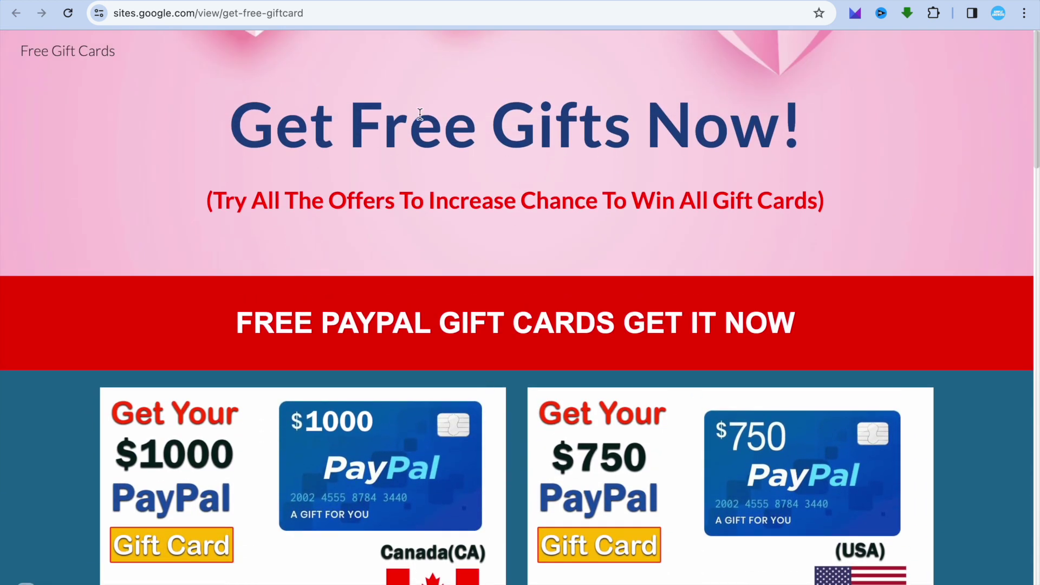
Switch to the Giveaway Time Pinterest profile and examine its site link, monthly views and PayPal gift card pins
key("ctrl+w")
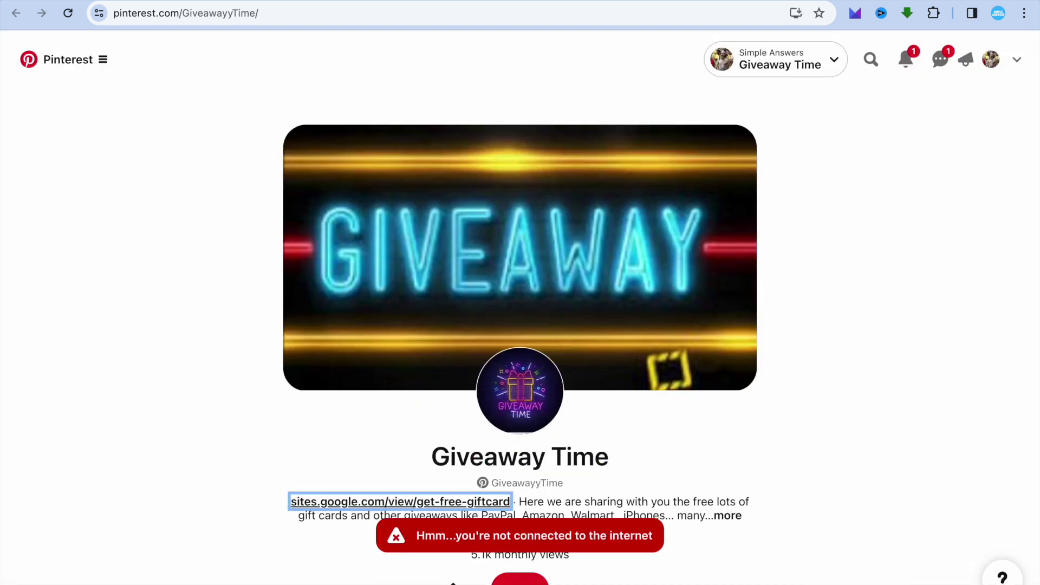
left_click(200, 209)
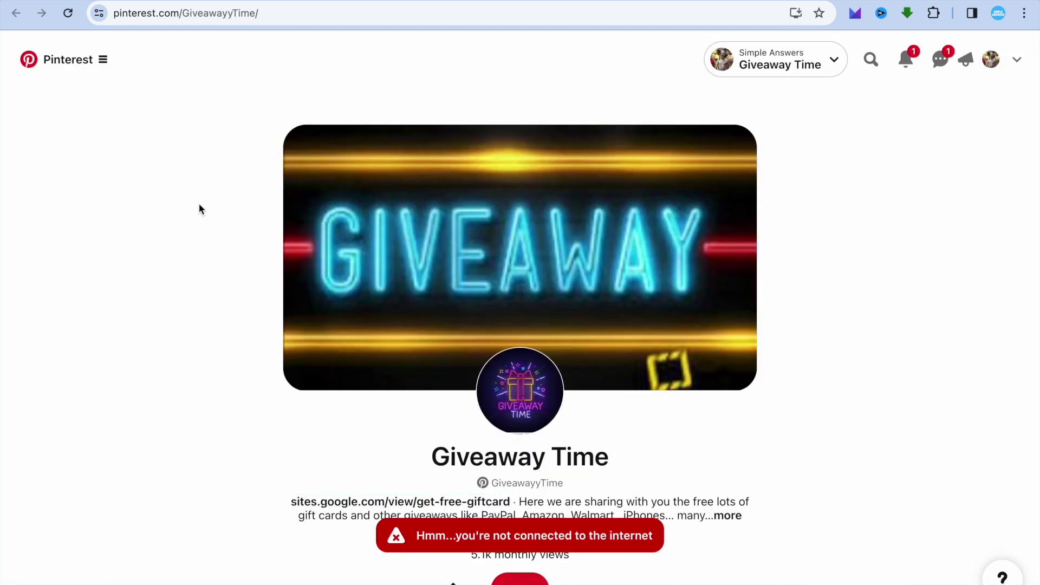
scroll(200, 204, "down", 3)
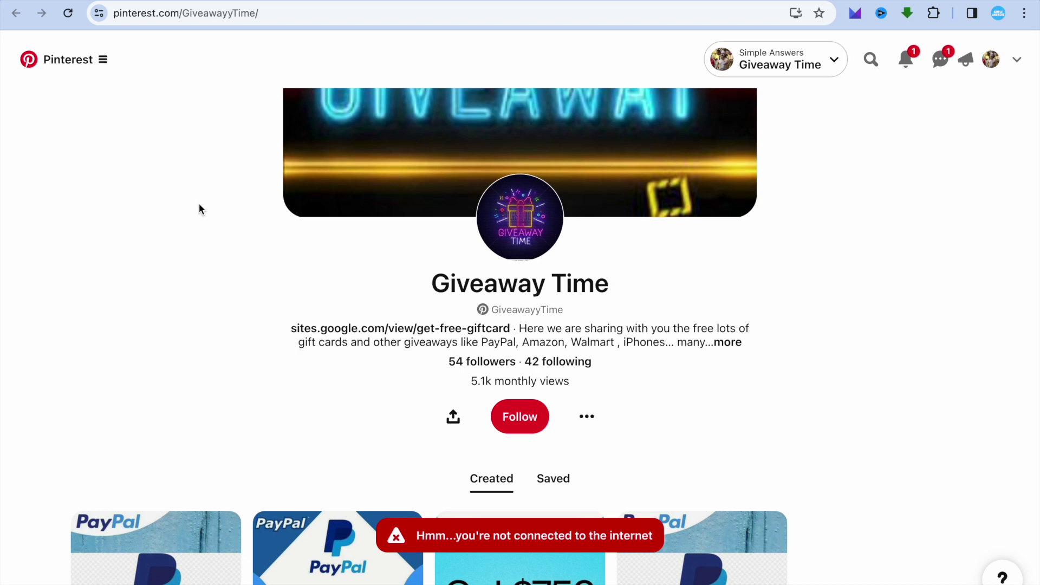
scroll(199, 204, "down", 3)
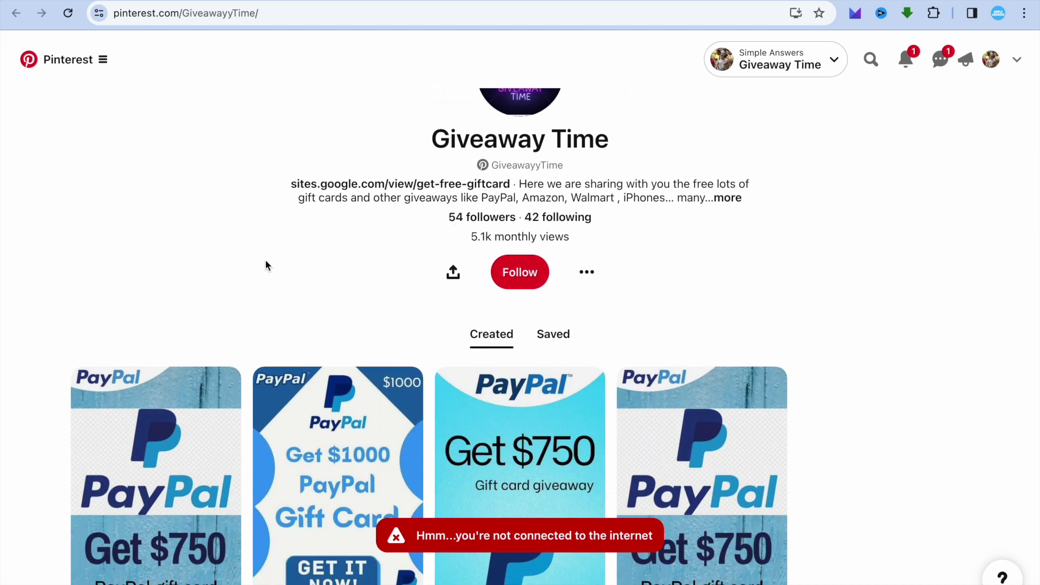
scroll(266, 265, "down", 1)
scroll(266, 266, "down", 1)
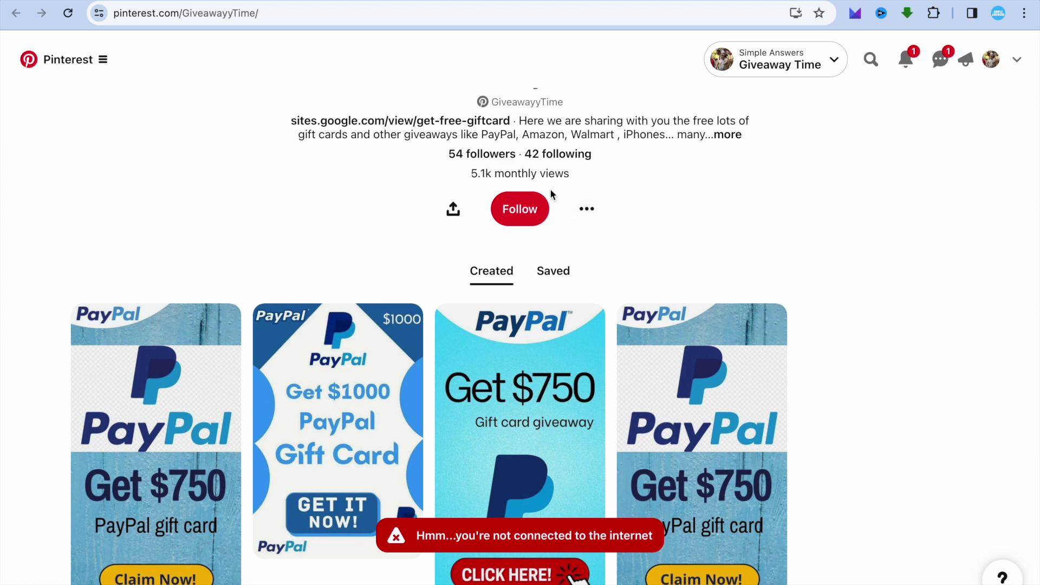
left_click_drag(579, 176, 470, 180)
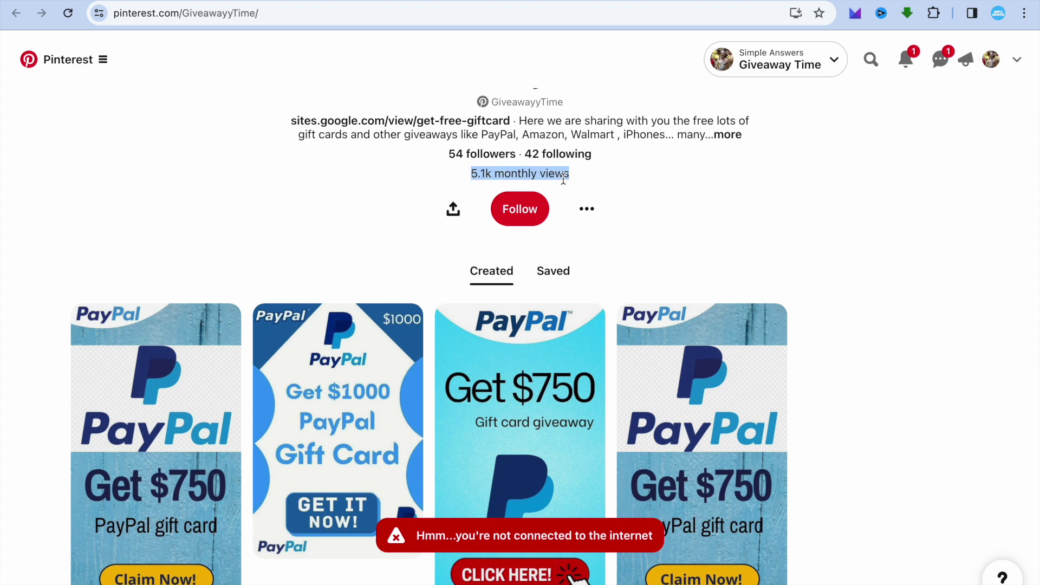
mouse_move(296, 351)
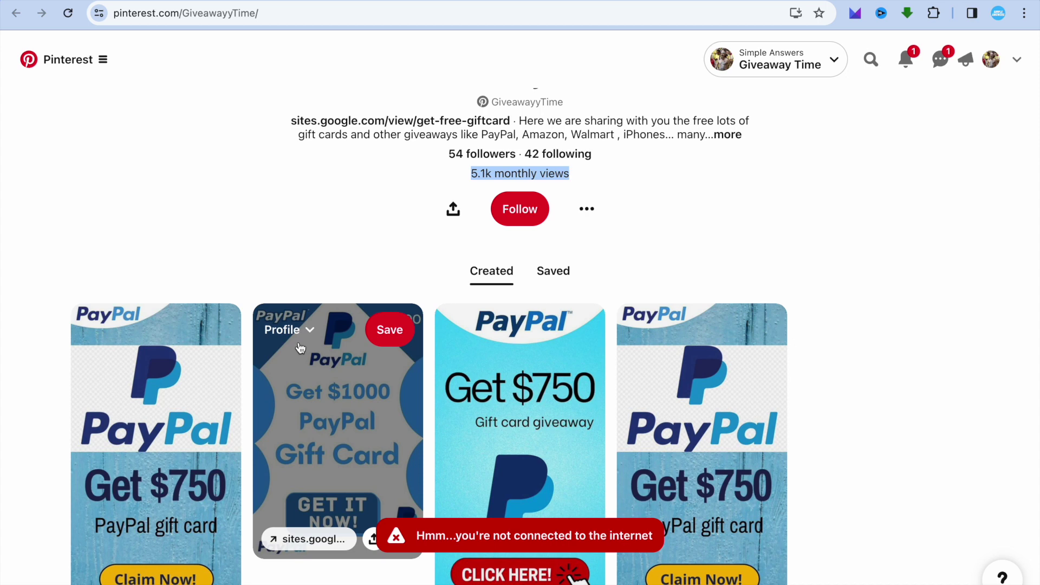
mouse_move(205, 409)
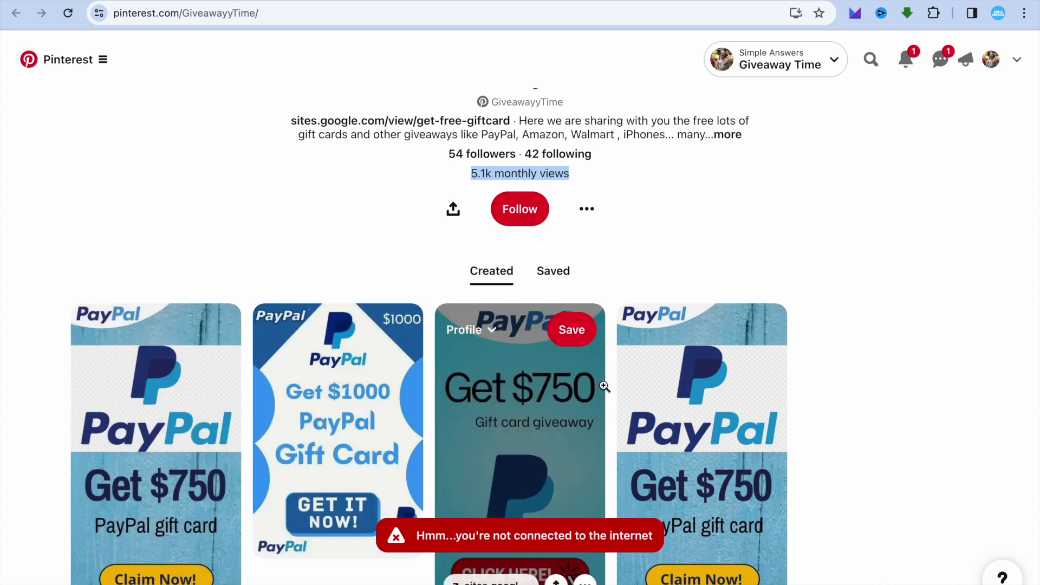
left_click(296, 201)
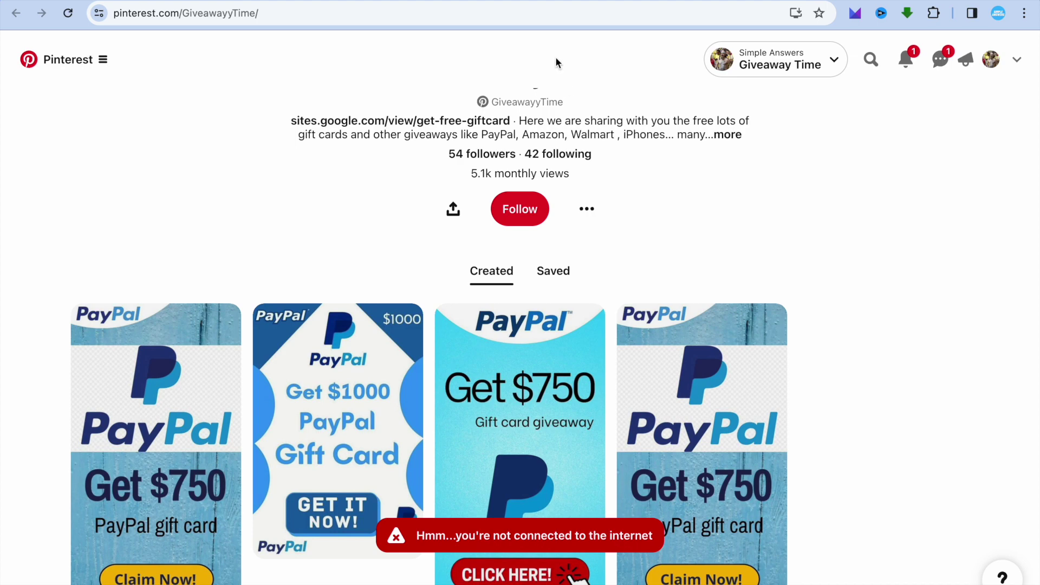
Read the description and comments of the Cash App money pin on Pinterest and switch to its creator's profile
key("super+bracketleft")
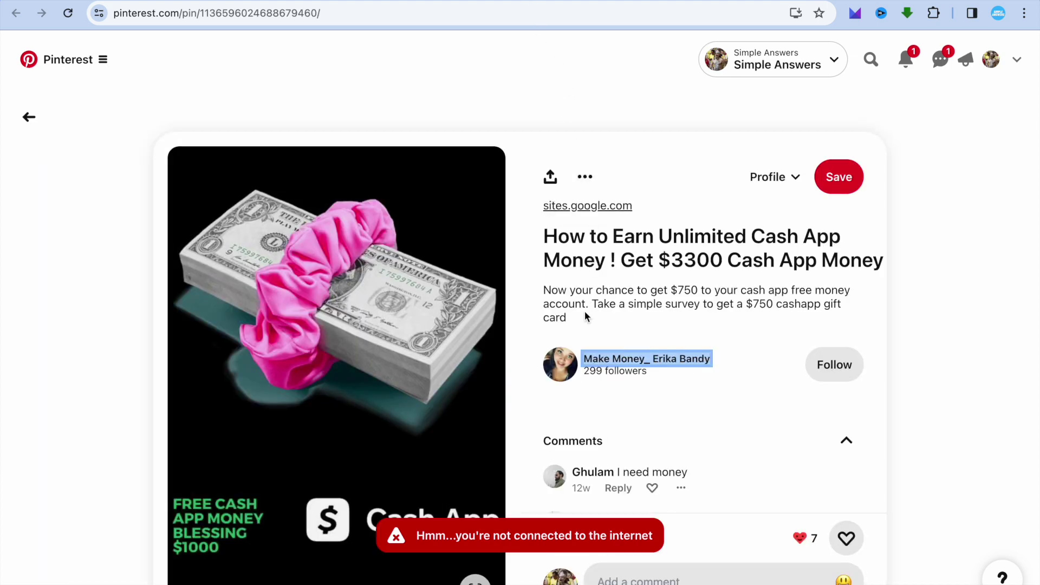
scroll(583, 311, "down", 2)
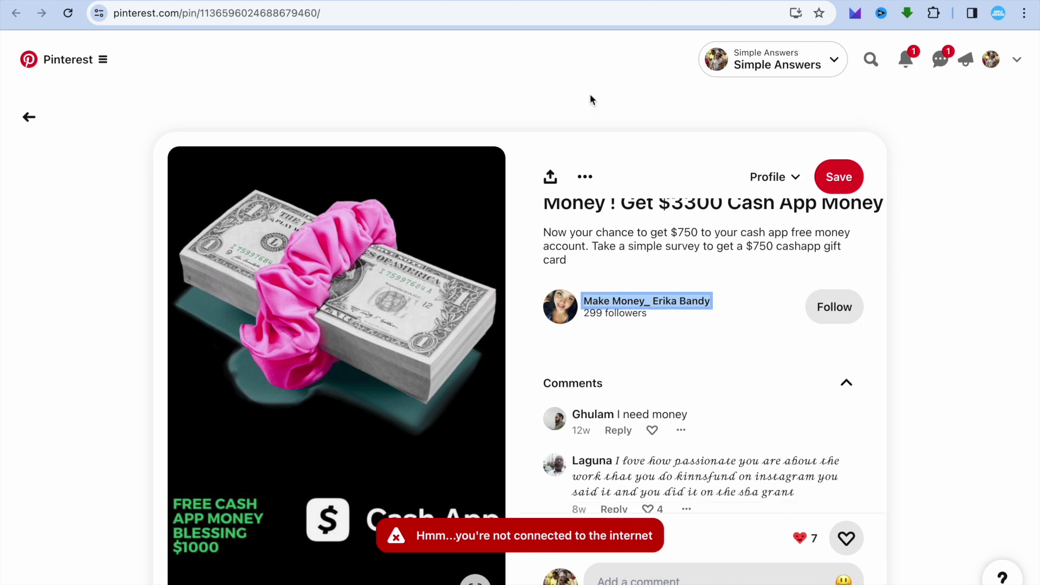
key("Return")
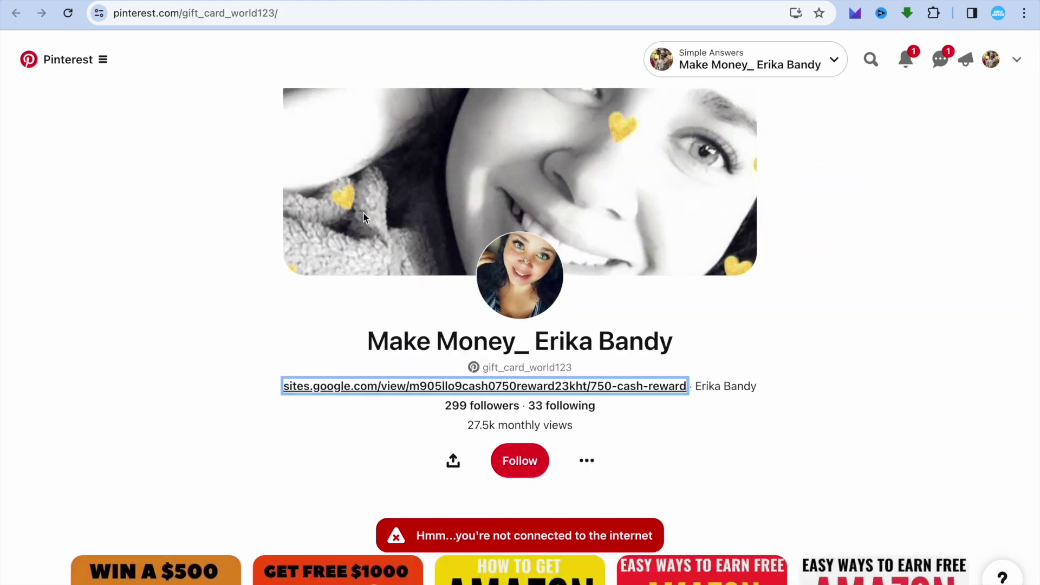
Examine the creator's monthly views, Amazon gift card pins and linked $750 Cash Reward landing page
left_click(235, 260)
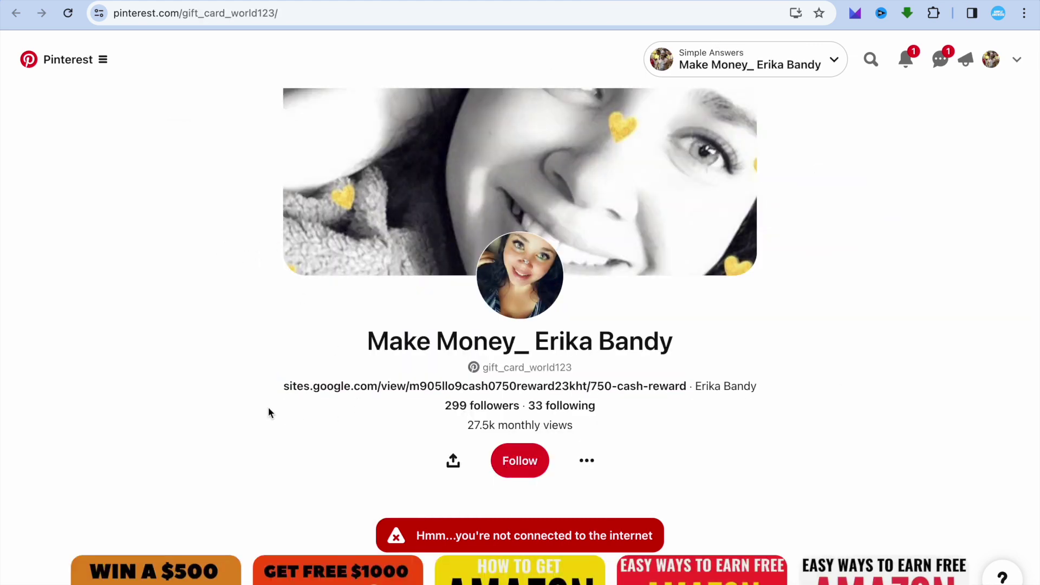
scroll(264, 410, "down", 1)
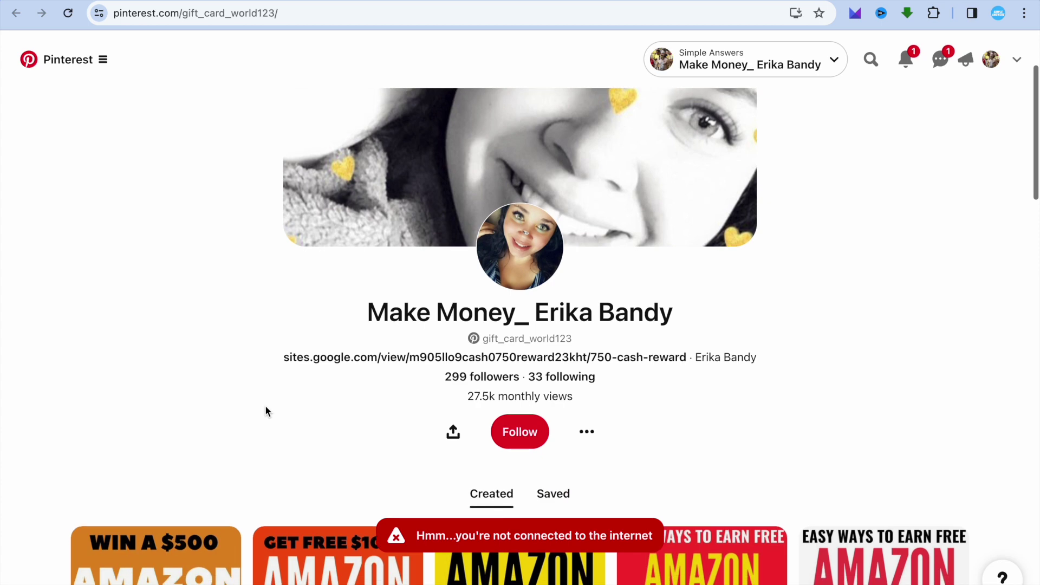
left_click_drag(469, 396, 507, 396)
left_click(277, 416)
scroll(277, 416, "down", 4)
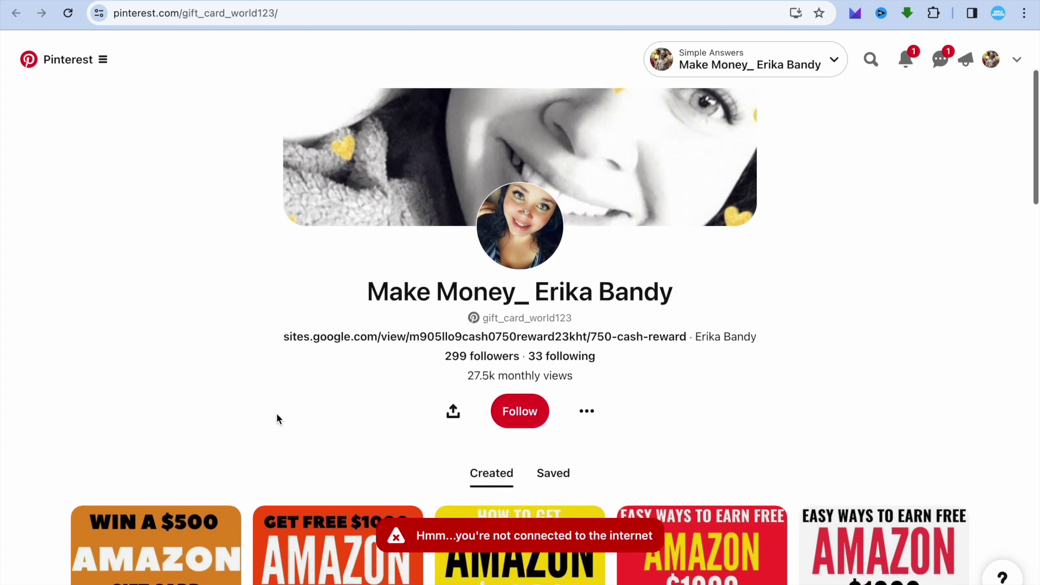
scroll(276, 414, "down", 3)
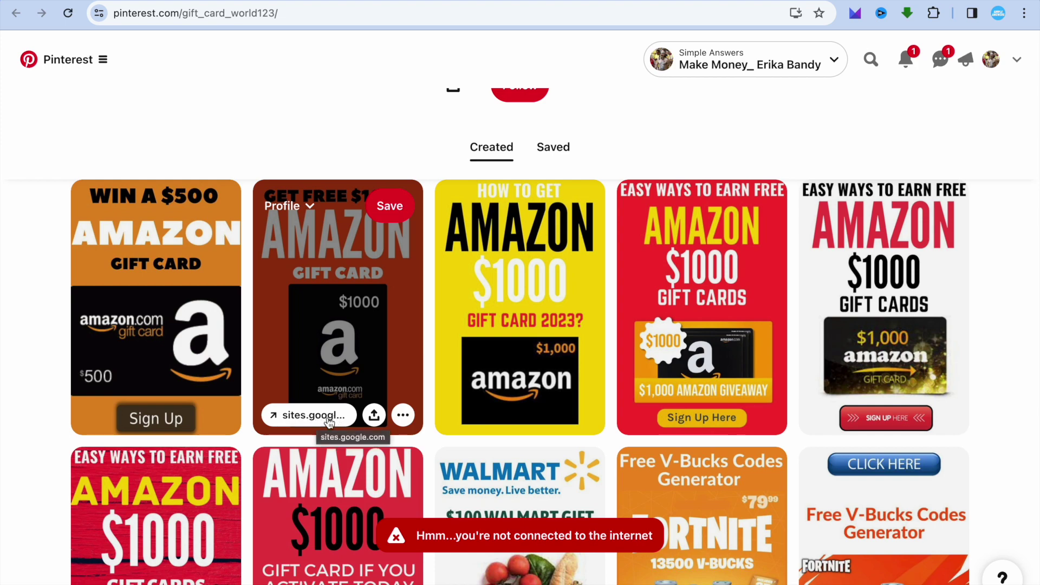
left_click(655, 1)
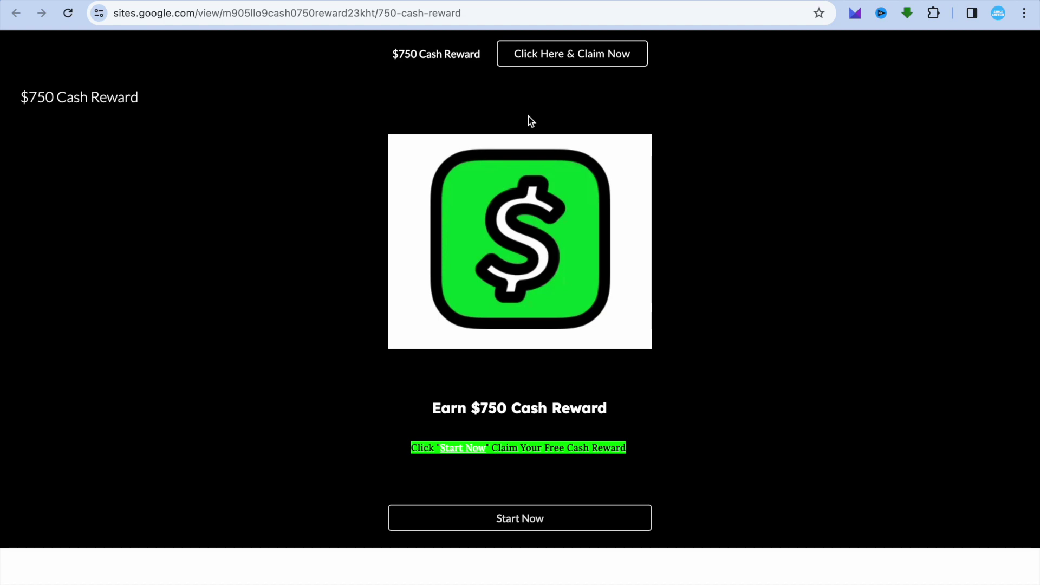
left_click(577, 2)
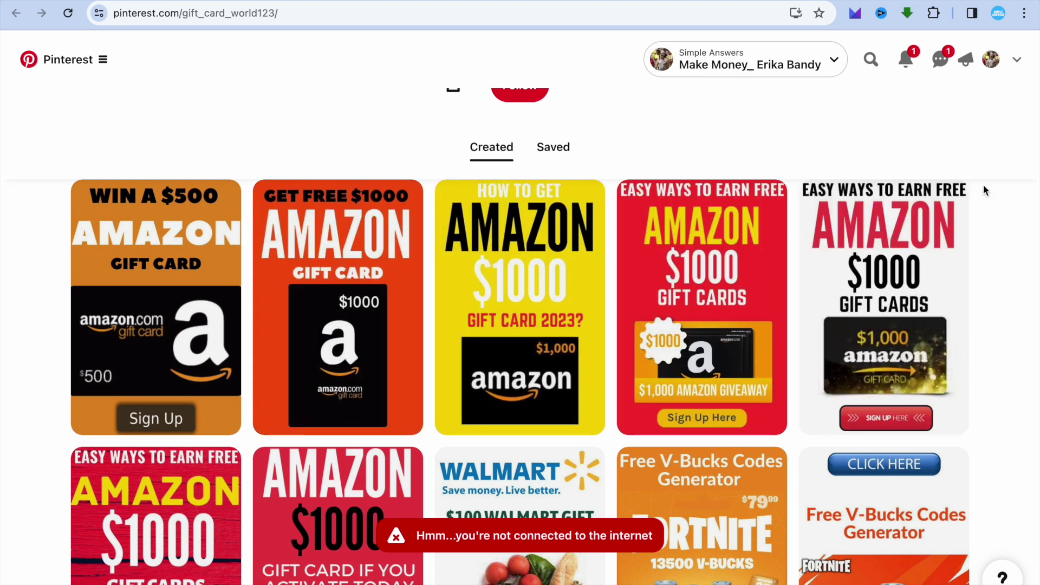
Open the account's own Pinterest profile and look over its cover area, bio and created pins
left_click(991, 64)
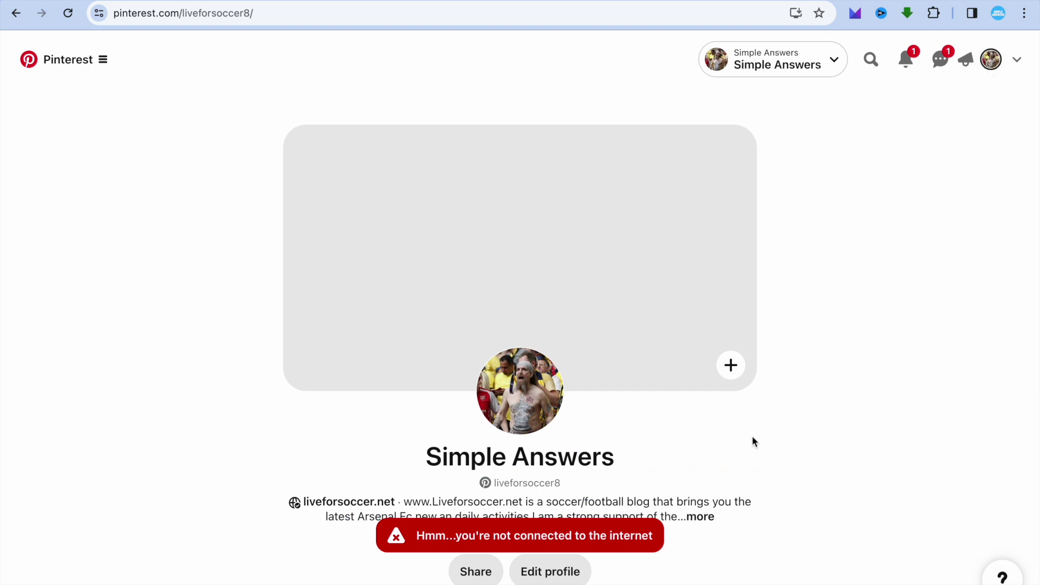
scroll(753, 441, "down", 5)
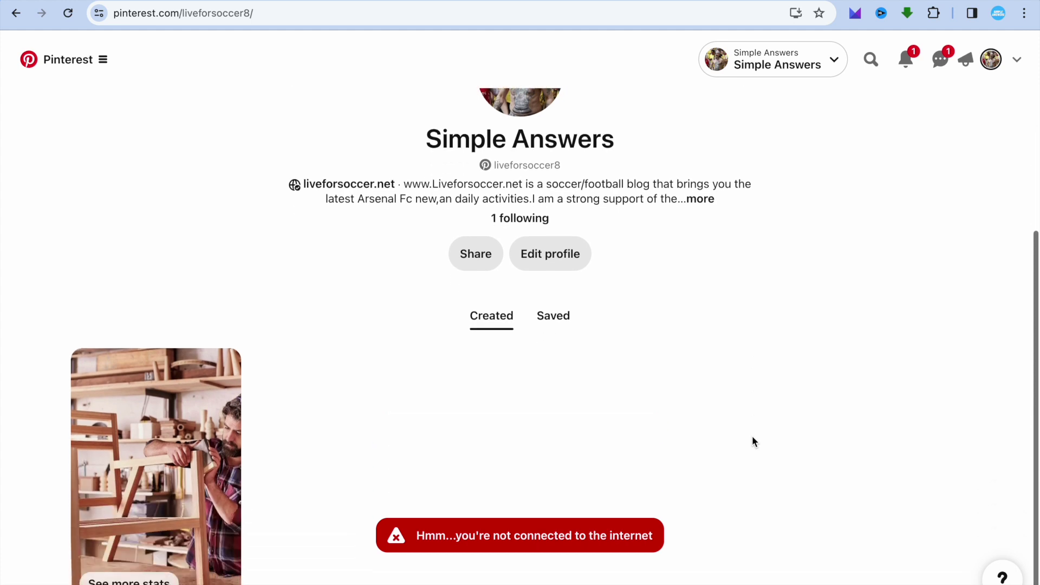
scroll(753, 441, "down", 1)
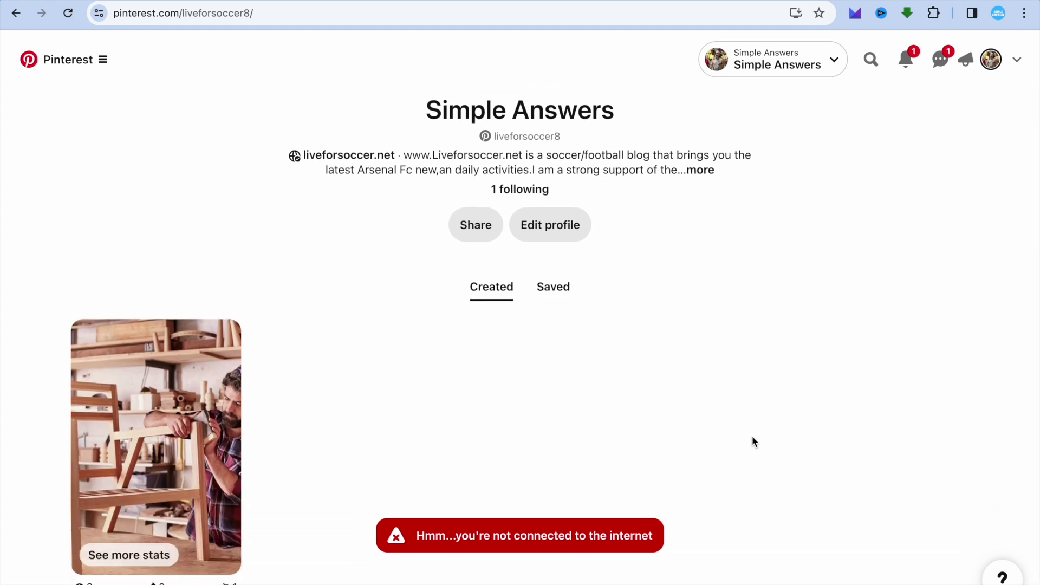
scroll(752, 440, "up", 3)
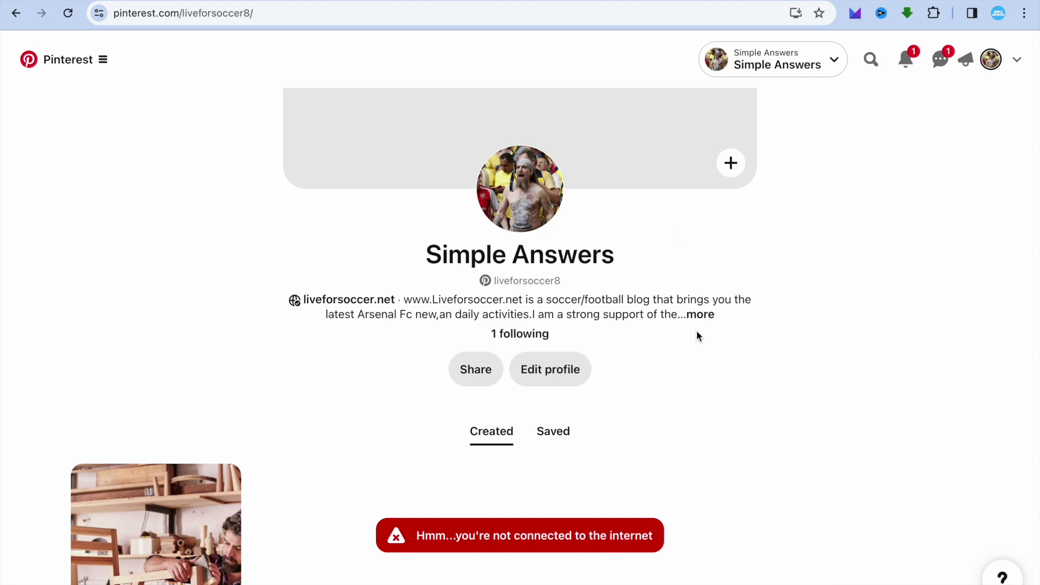
scroll(698, 333, "down", 3)
scroll(697, 335, "down", 1)
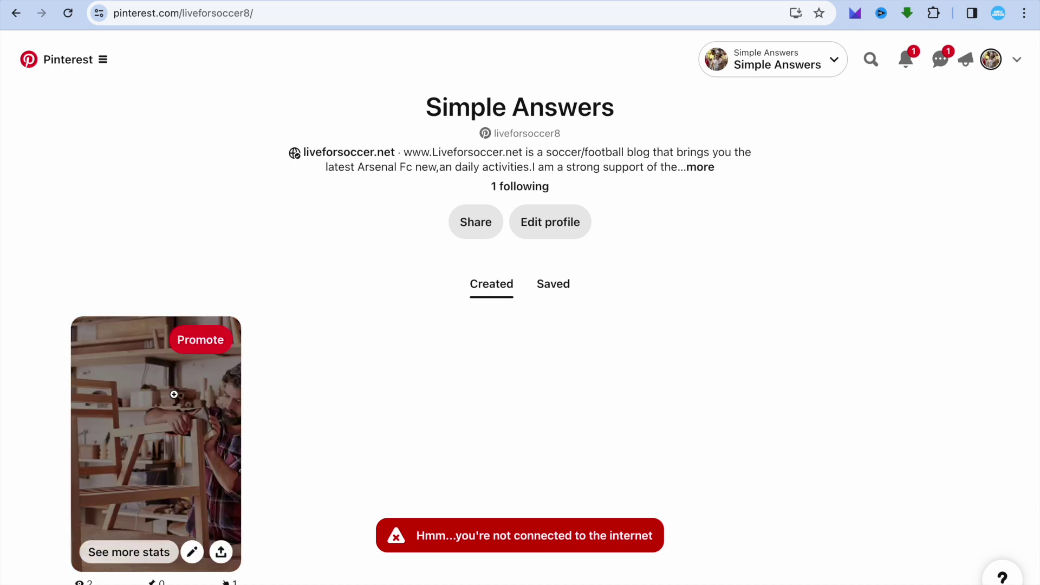
Review the stats, site link and comments of the HOW TO MAKE WOOD CHAIR pin and return to the profile
left_click(174, 428)
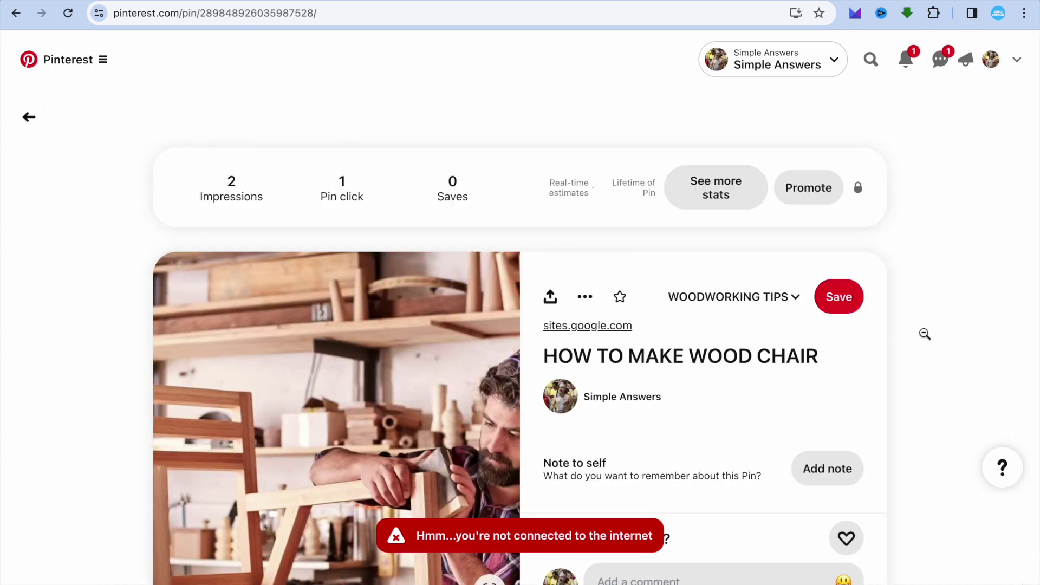
scroll(928, 333, "down", 1)
scroll(927, 333, "down", 3)
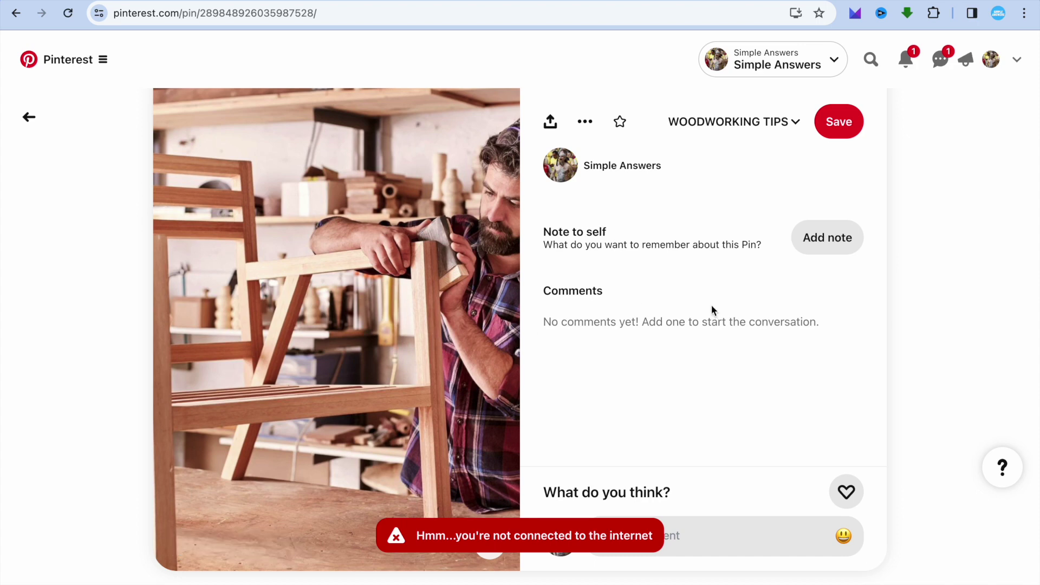
key("alt+Left")
View the upload options for adding a cover image to the Pinterest profile without adding one
scroll(914, 333, "up", 5)
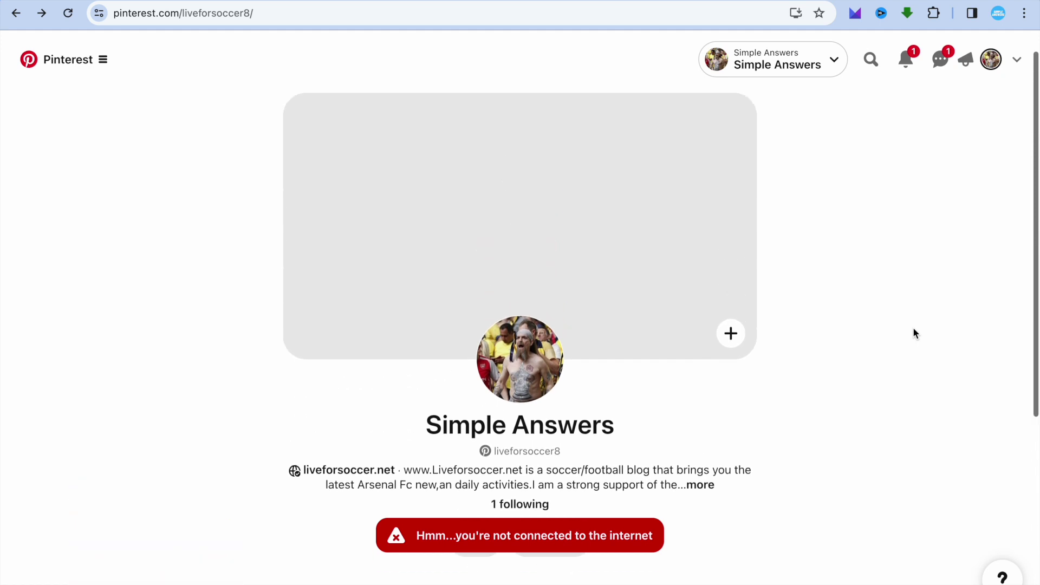
scroll(914, 333, "up", 2)
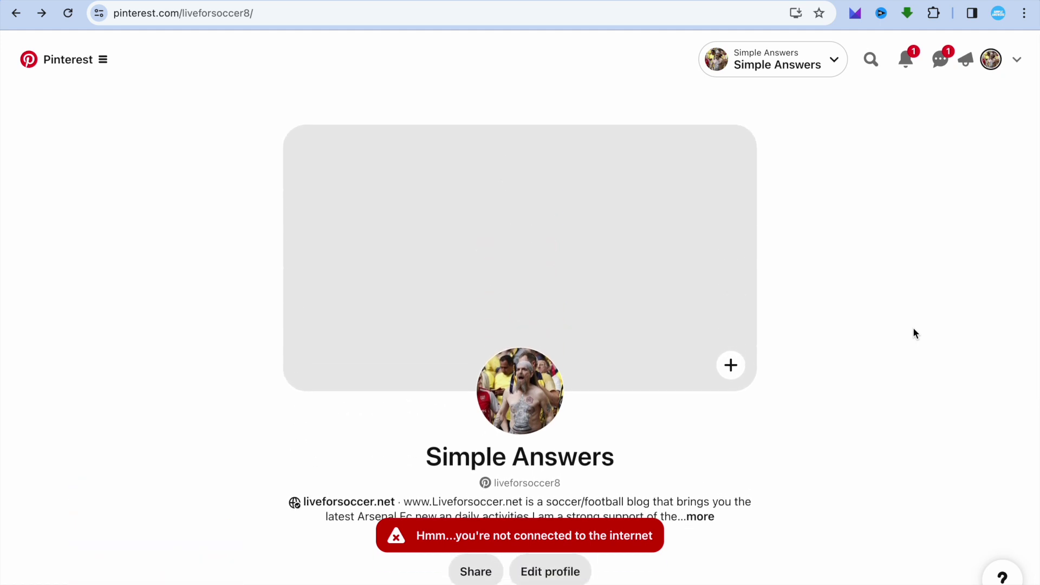
left_click(731, 368)
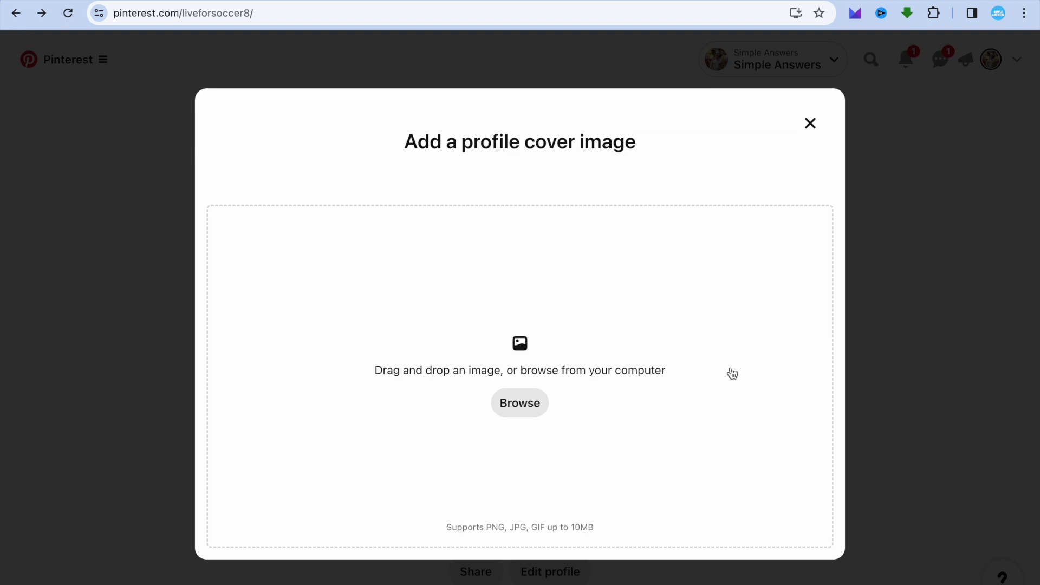
left_click(806, 128)
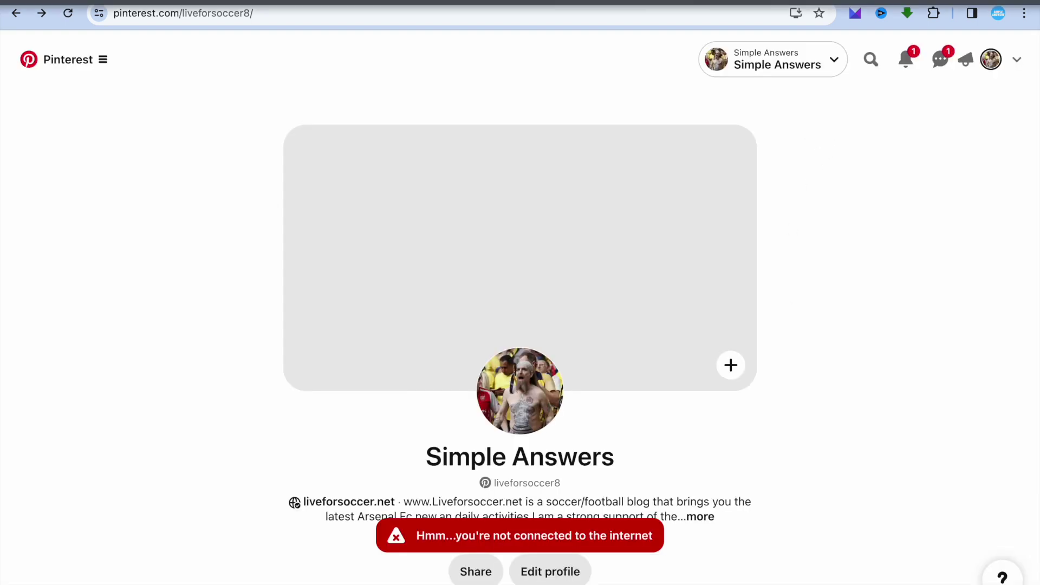